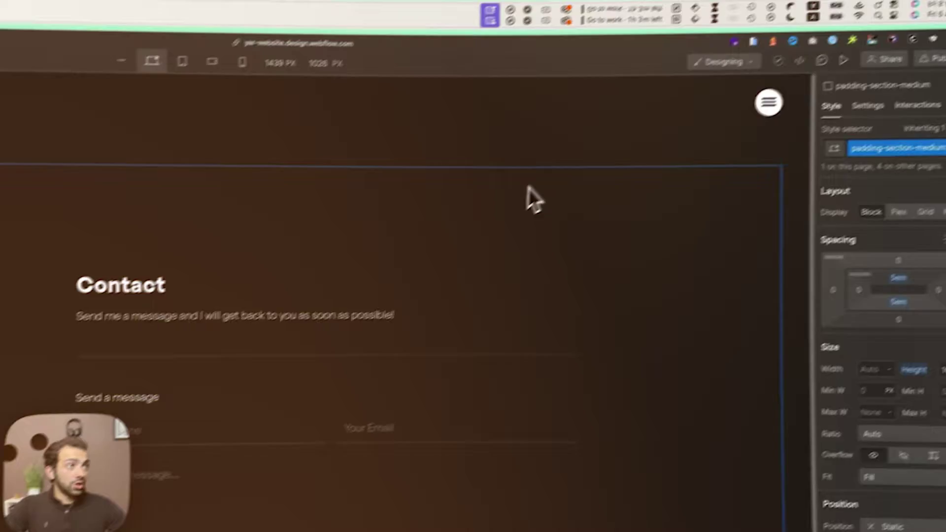
Open the navbar component and add a Div Block inside black nav, between the brand logo and the hamburger menu
{"action": "double_click", "coordinate": [652, 108]}
{"action": "left_click", "coordinate": [731, 106]}
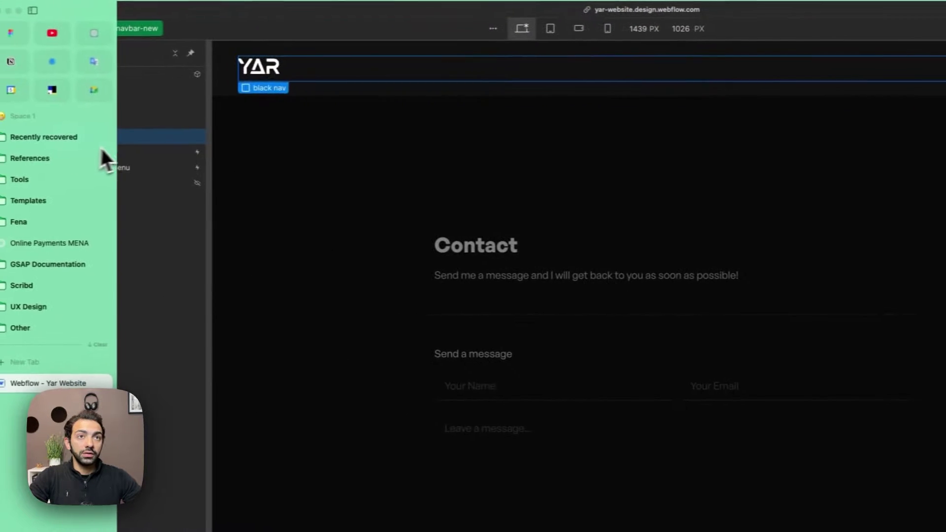
{"action": "key", "text": "a"}
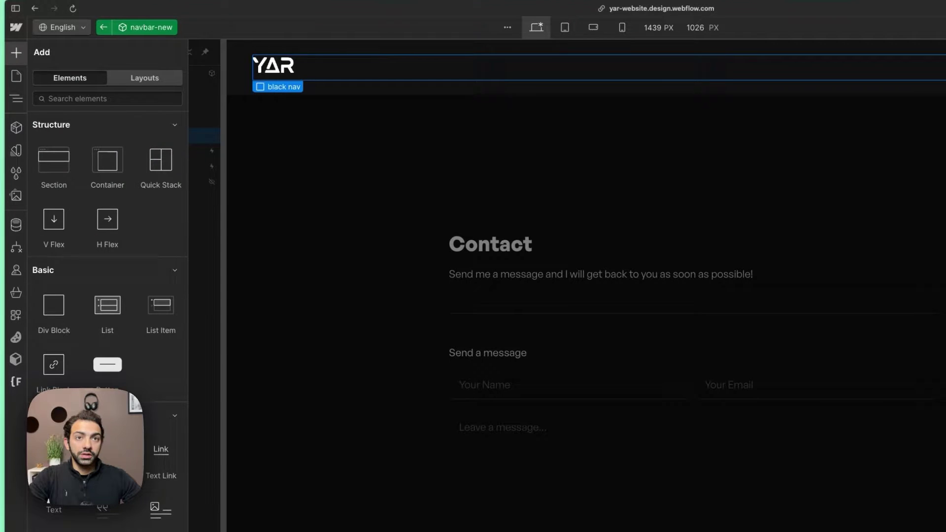
{"action": "left_click_drag", "start_coordinate": [108, 182], "coordinate": [108, 159]}
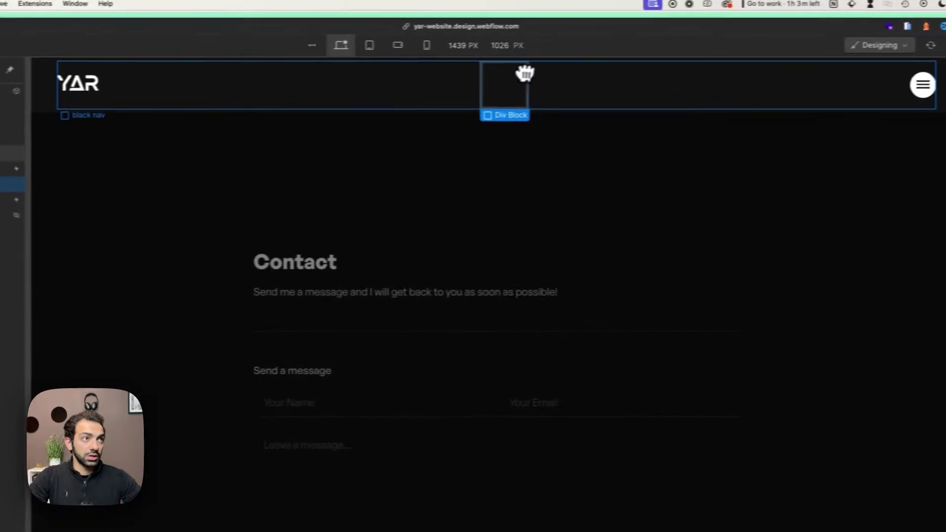
Set the new div block's left margin to auto and right margin to 1rem, and rename its class langauge-switcher_wrap
{"action": "left_click", "coordinate": [802, 335]}
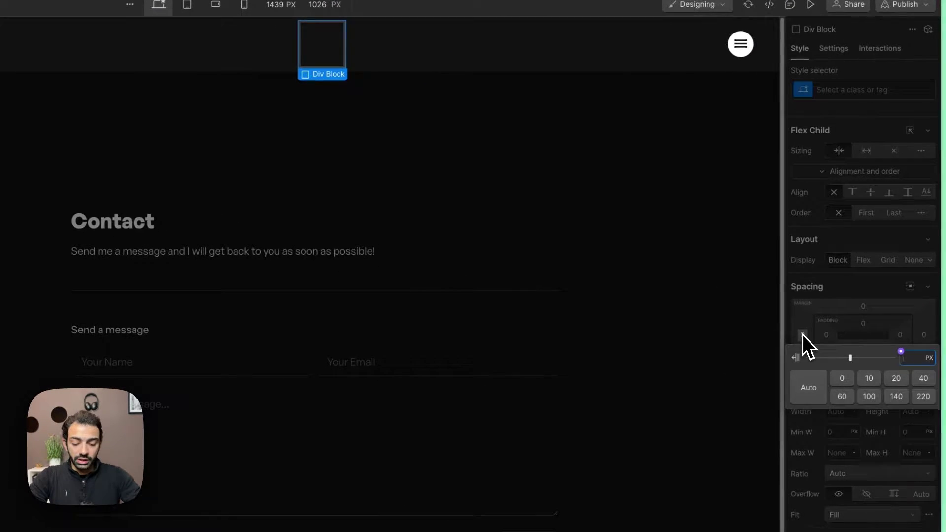
{"action": "type", "text": "auto"}
{"action": "key", "text": "Return"}
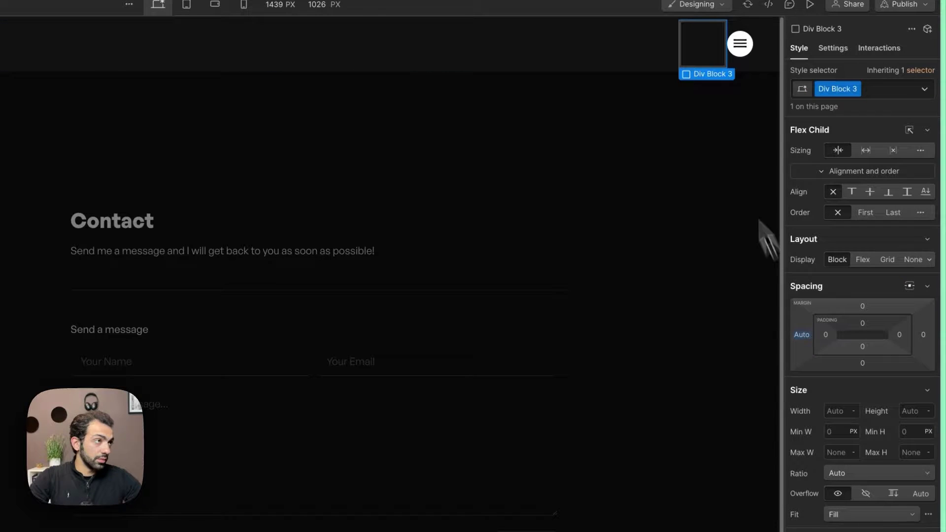
{"action": "left_click", "coordinate": [923, 334]}
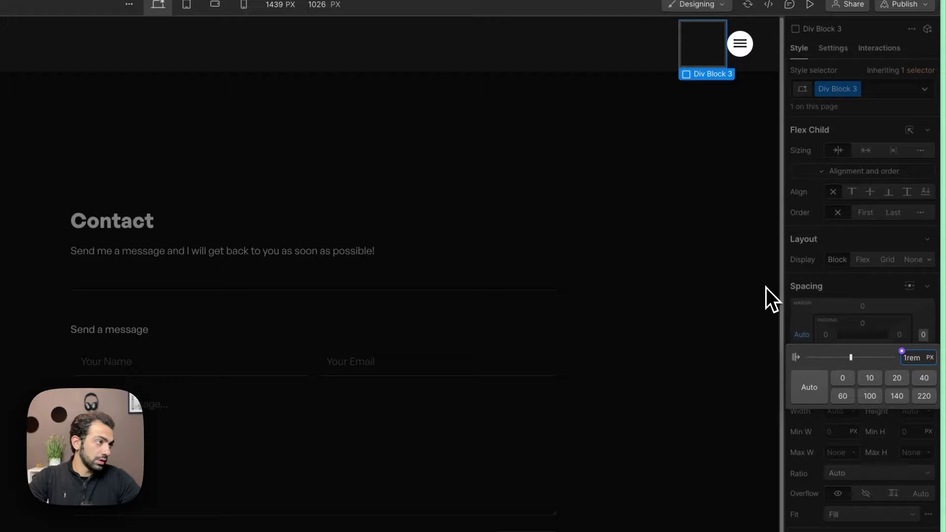
{"action": "key", "text": "Return"}
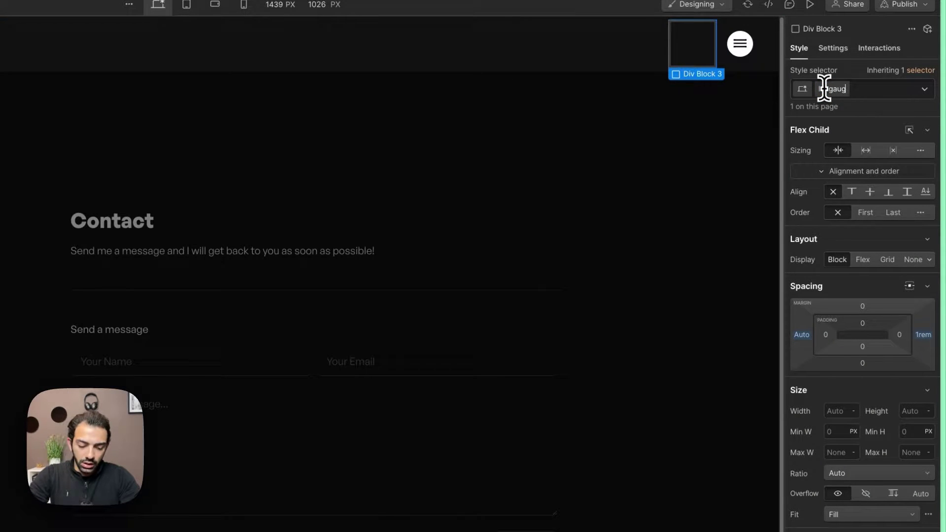
{"action": "left_click", "coordinate": [823, 89]}
{"action": "type", "text": "langauge-switcher_wrap"}
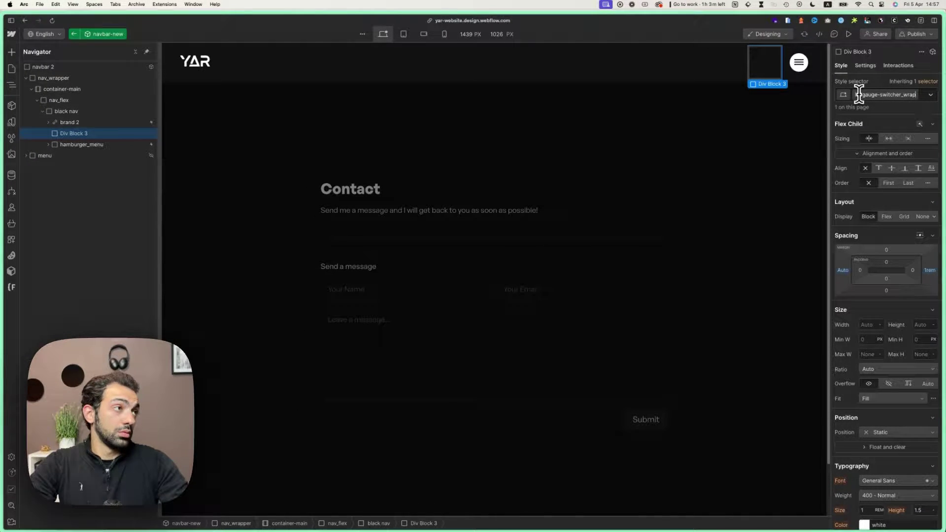
Add a Locales List element inside the langauge-switcher_wrap div
{"action": "type", "text": "a"}
{"action": "scroll", "coordinate": [90, 260], "scroll_direction": "down", "scroll_amount": 3}
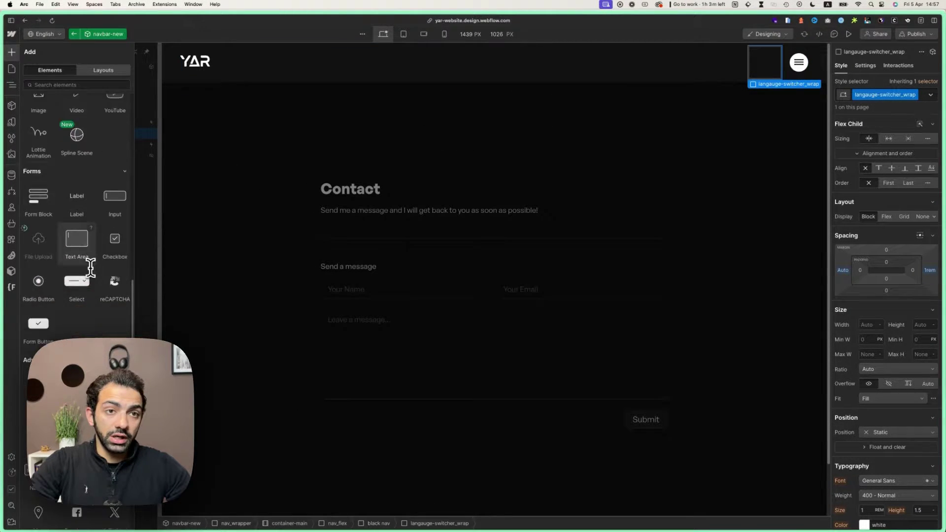
{"action": "scroll", "coordinate": [91, 268], "scroll_direction": "down", "scroll_amount": 3}
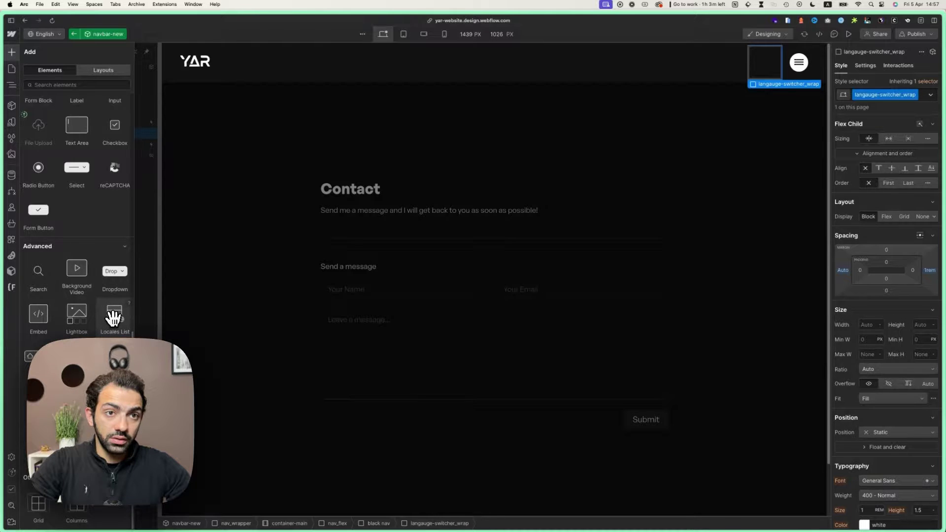
{"action": "left_click_drag", "start_coordinate": [113, 318], "coordinate": [756, 92]}
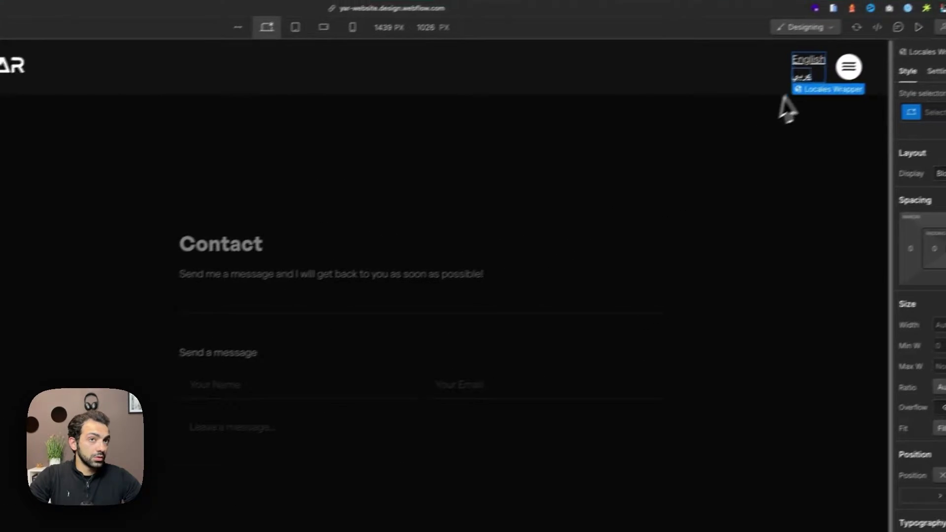
{"action": "left_click", "coordinate": [823, 78]}
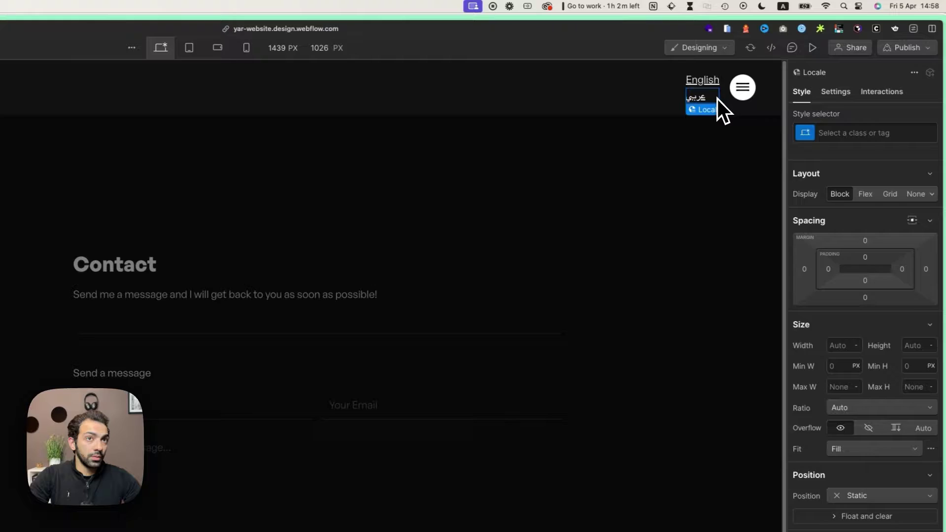
Add a Dropdown element and place it inside the Locales Wrapper, above the Locales List
{"action": "left_click", "coordinate": [111, 140]}
{"action": "key", "text": "a"}
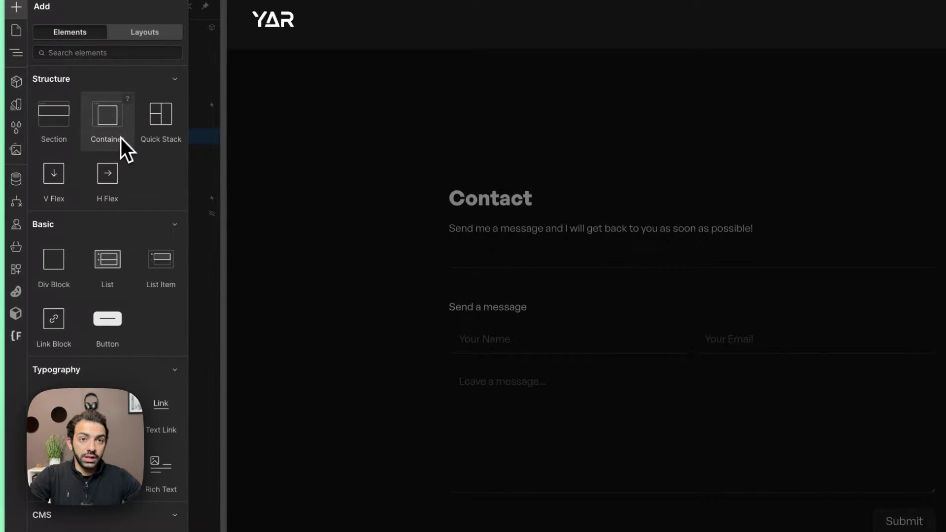
{"action": "scroll", "coordinate": [121, 138], "scroll_direction": "down", "scroll_amount": 15}
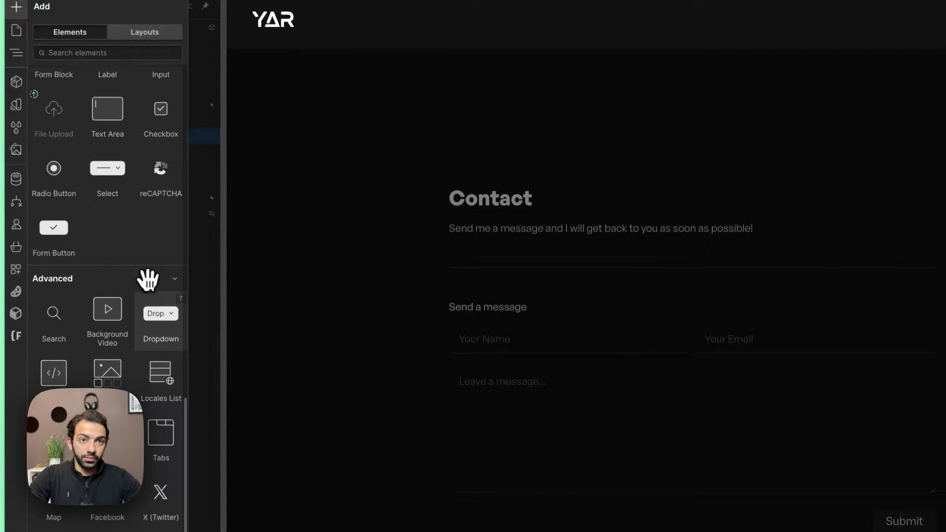
{"action": "left_click", "coordinate": [155, 306]}
{"action": "left_click_drag", "start_coordinate": [113, 195], "coordinate": [119, 149]}
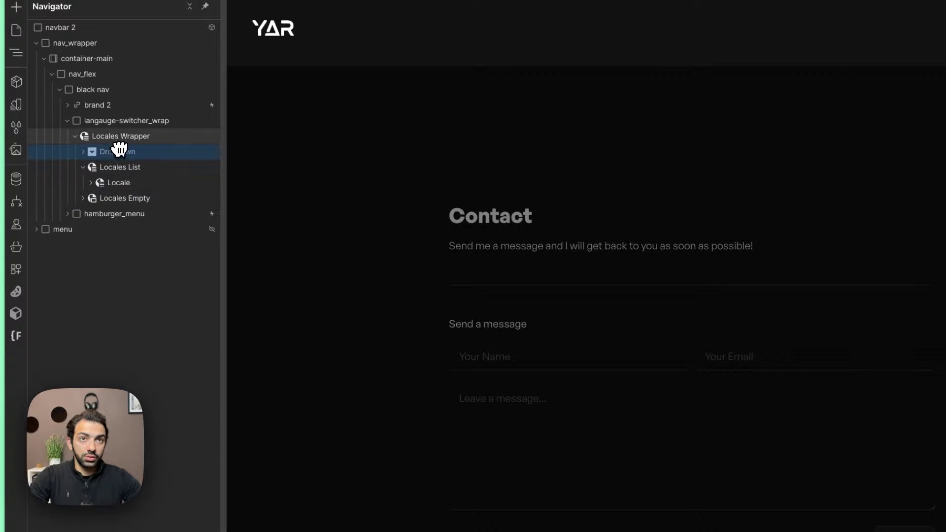
Nest the Locales List inside the Dropdown List and delete the three default Dropdown Links
{"action": "left_click", "coordinate": [83, 151]}
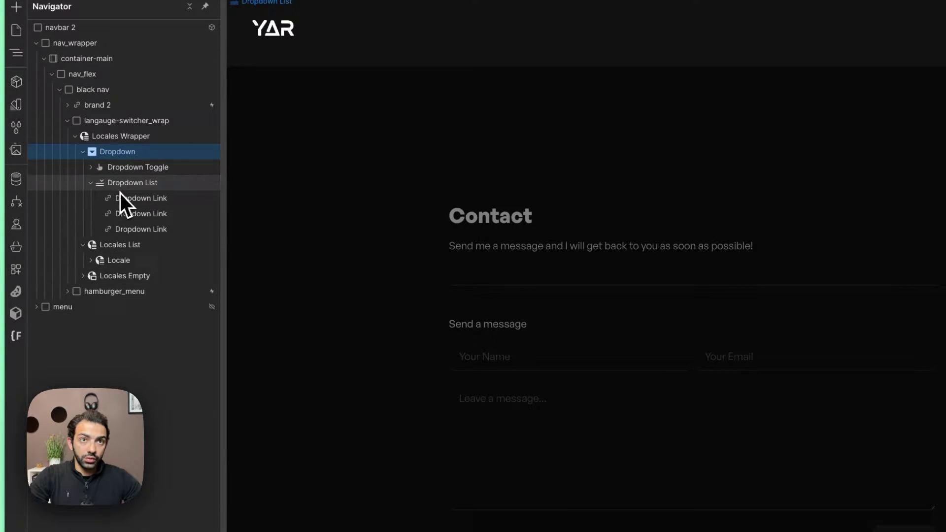
{"action": "left_click_drag", "start_coordinate": [106, 256], "coordinate": [137, 197]}
{"action": "left_click", "coordinate": [133, 213]}
{"action": "key", "text": "Delete"}
{"action": "key", "text": "Delete"}
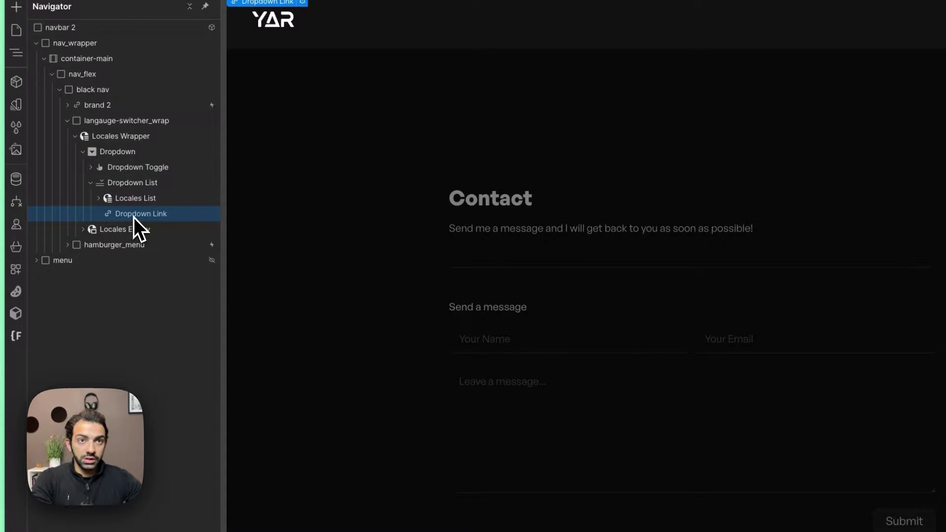
{"action": "key", "text": "Delete"}
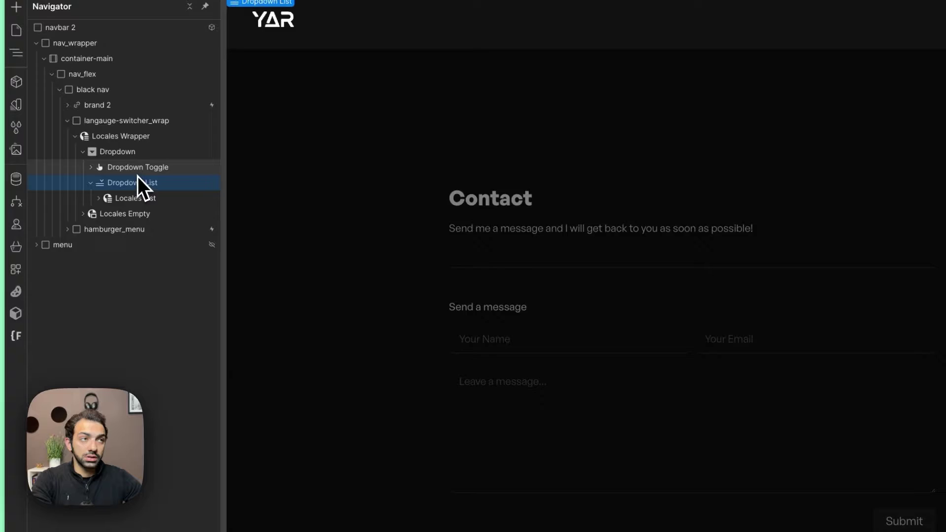
Set the Dropdown List's menu to Show in its dropdown settings and return to its style options
{"action": "left_click", "coordinate": [925, 77]}
{"action": "left_click", "coordinate": [860, 258]}
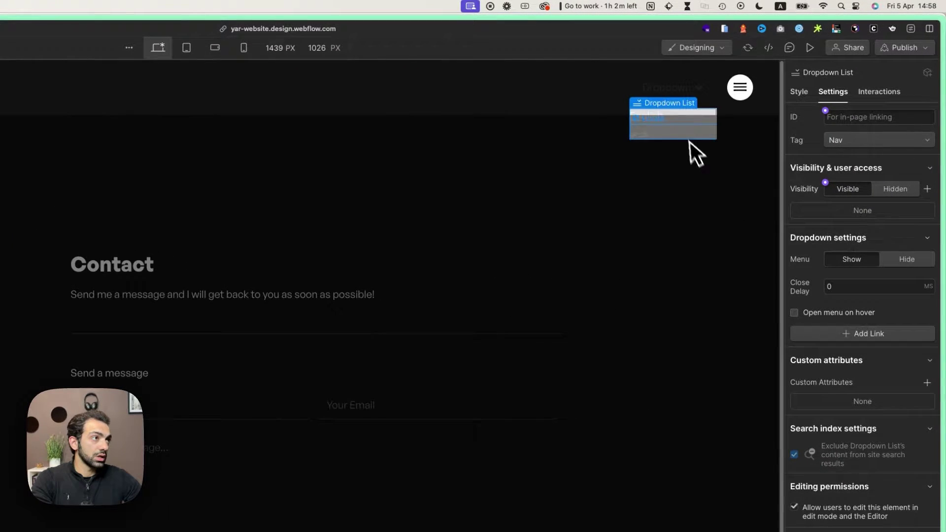
{"action": "left_click", "coordinate": [798, 91]}
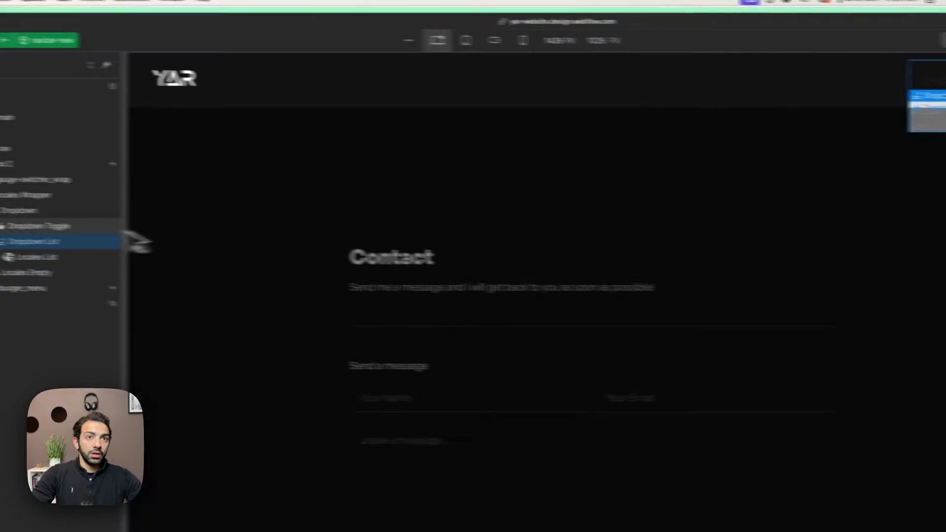
Delete the arrow icon from the Dropdown Toggle
{"action": "left_click", "coordinate": [134, 231]}
{"action": "left_click", "coordinate": [138, 217]}
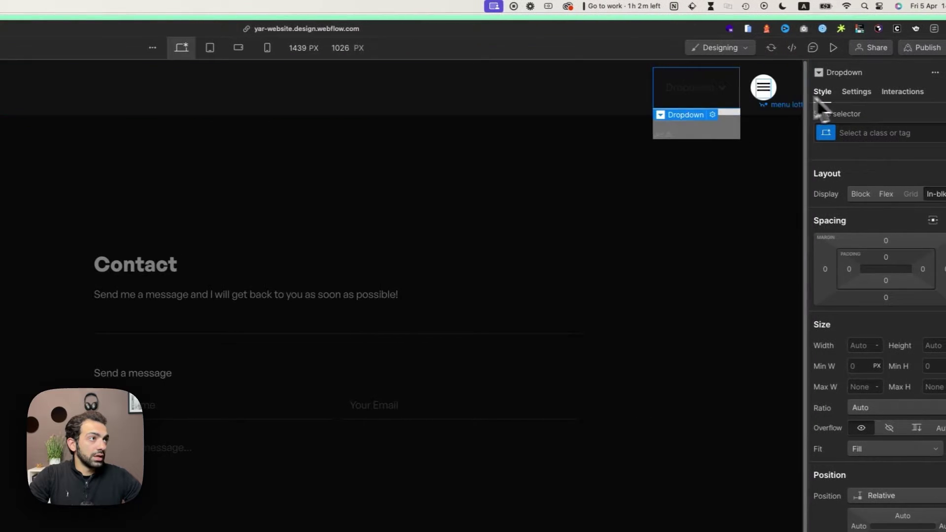
{"action": "left_click", "coordinate": [696, 89]}
{"action": "left_click", "coordinate": [719, 94]}
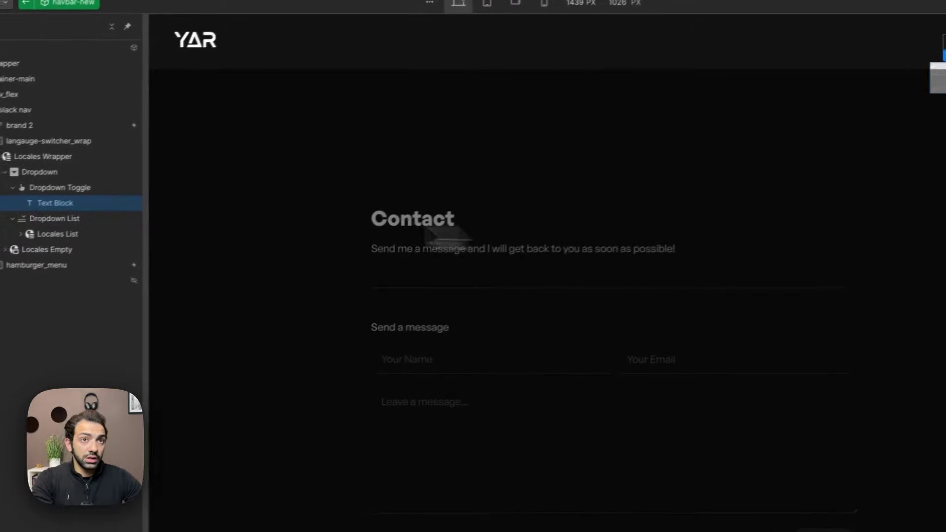
Replace the text block in the Dropdown Toggle with an Image element bound to the current locale's Locale Image
{"action": "left_click", "coordinate": [44, 187]}
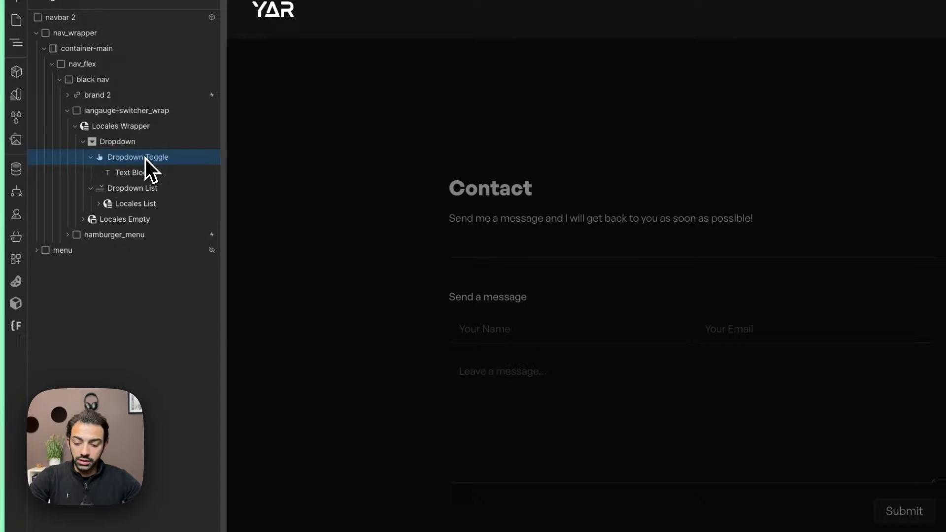
{"action": "key", "text": "a"}
{"action": "scroll", "coordinate": [143, 163], "scroll_direction": "down", "scroll_amount": 10}
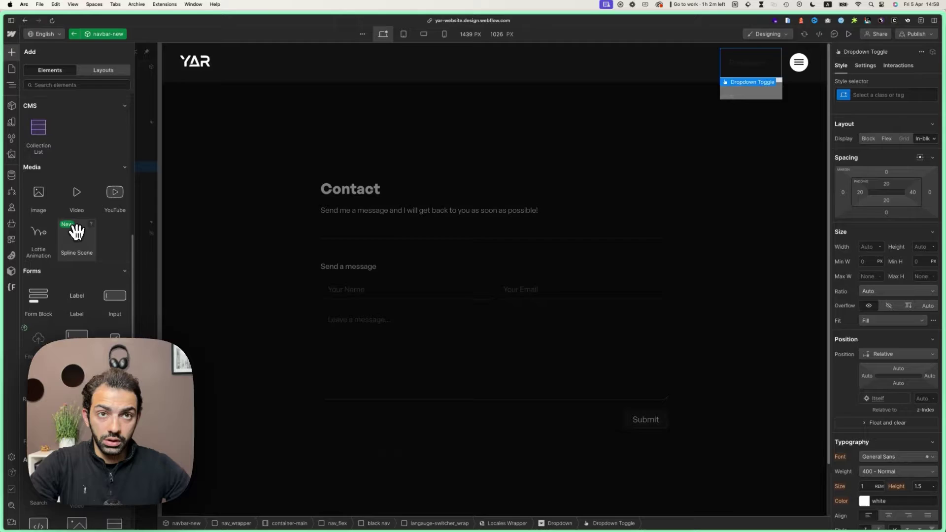
{"action": "left_click_drag", "start_coordinate": [39, 192], "coordinate": [751, 62]}
{"action": "key", "text": "z"}
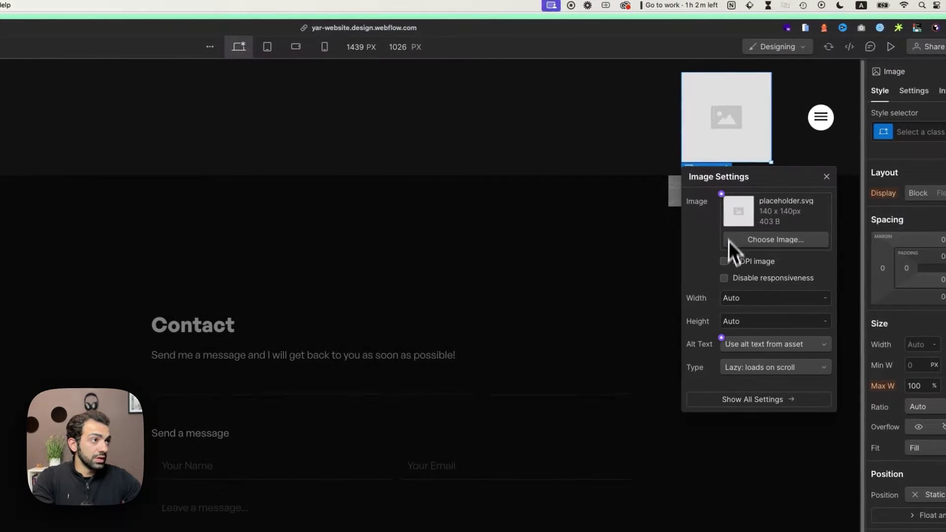
{"action": "left_click", "coordinate": [722, 196]}
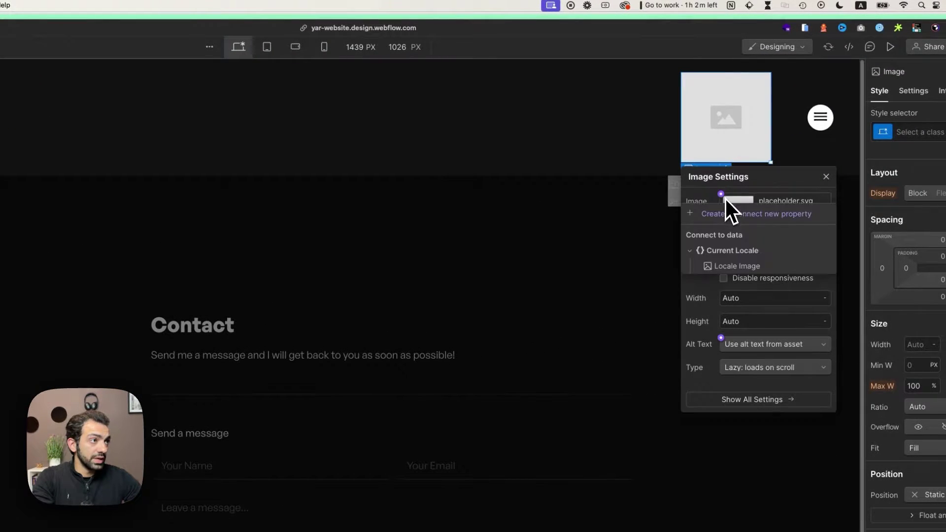
{"action": "left_click", "coordinate": [730, 269]}
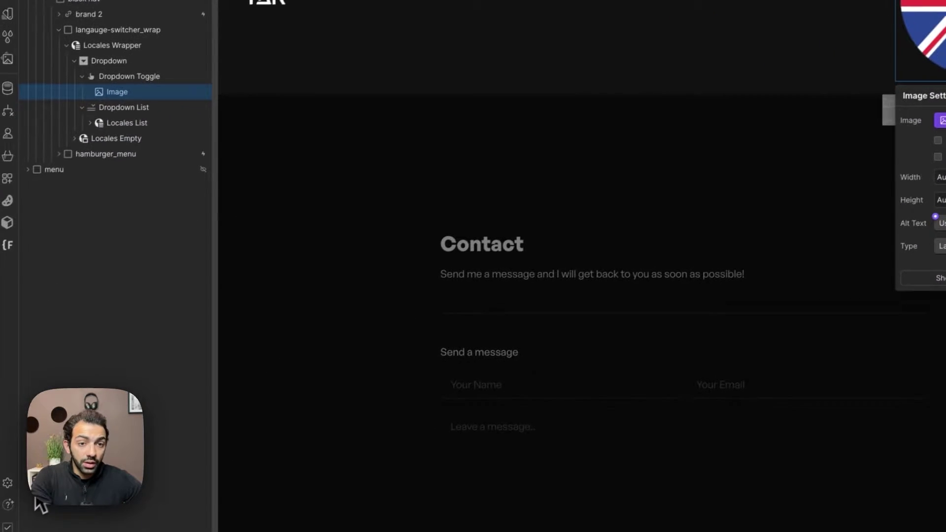
Examine the display images of the English and Arabic locales in the site's localization settings, and save the settings
{"action": "left_click", "coordinate": [19, 481]}
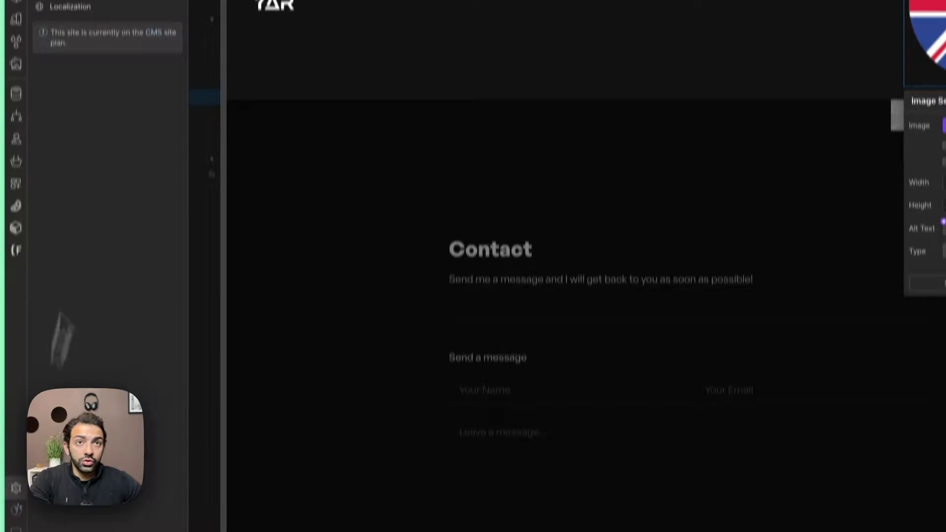
{"action": "left_click", "coordinate": [103, 91]}
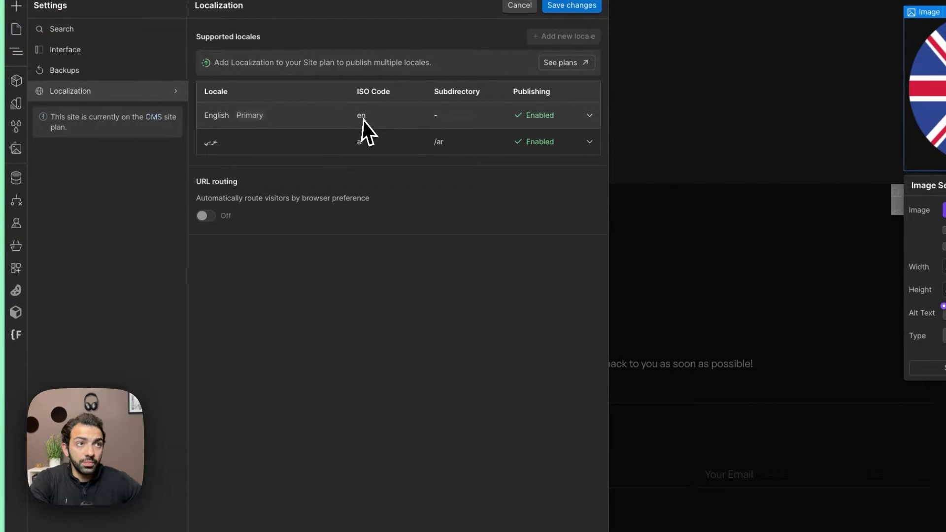
{"action": "left_click", "coordinate": [284, 123]}
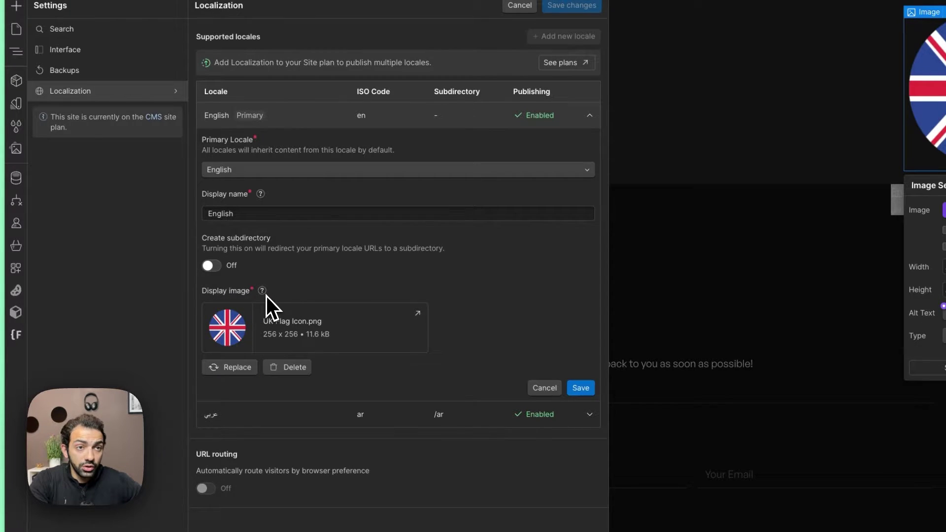
{"action": "mouse_move", "coordinate": [266, 296]}
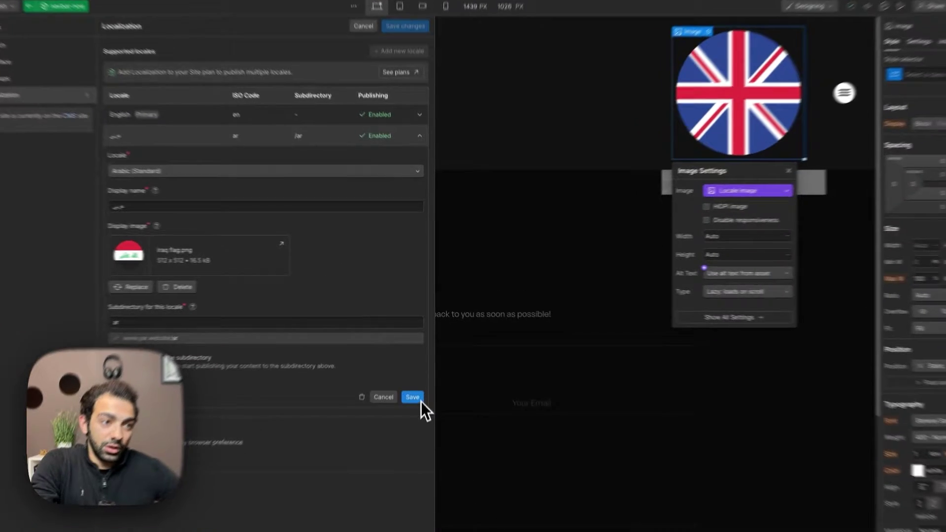
{"action": "left_click", "coordinate": [418, 382]}
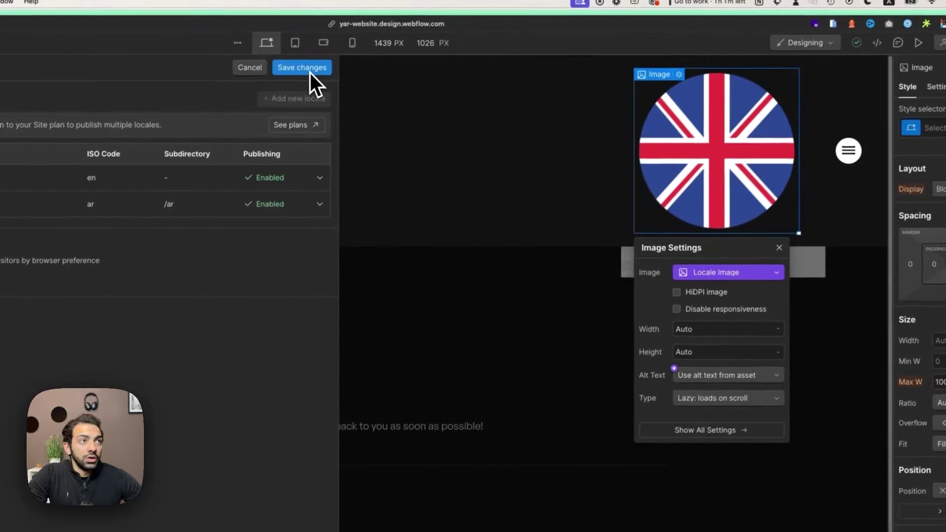
{"action": "left_click", "coordinate": [309, 72]}
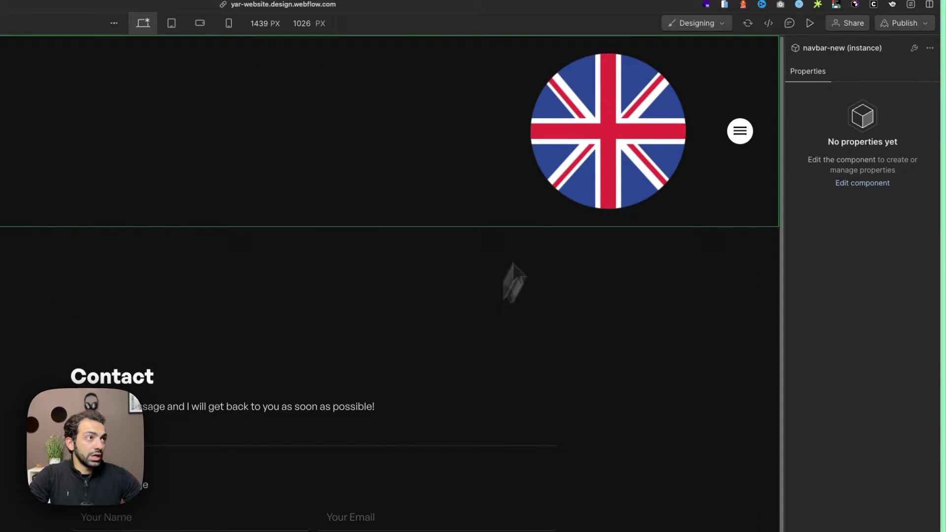
Apply the existing icon-1x1-medium class to the flag image in the Dropdown Toggle
{"action": "double_click", "coordinate": [586, 115]}
{"action": "left_click", "coordinate": [851, 108]}
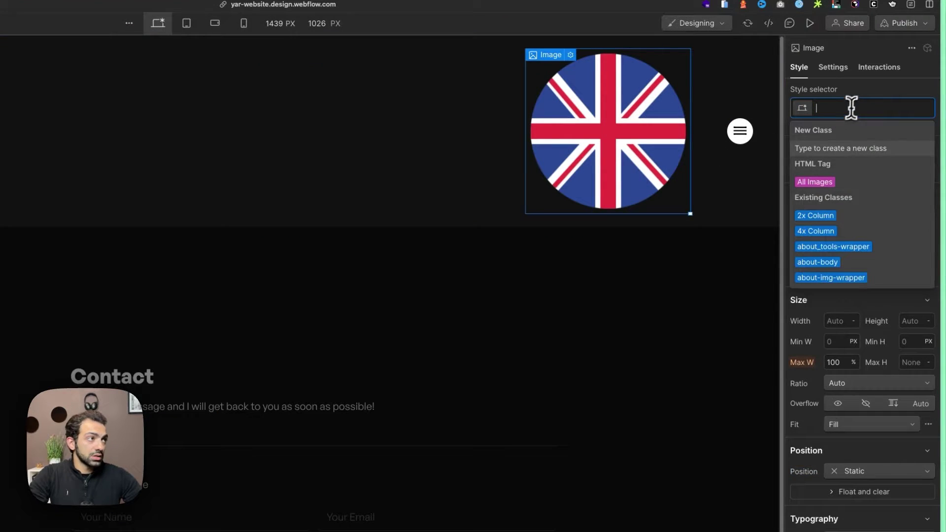
{"action": "type", "text": "icon-"}
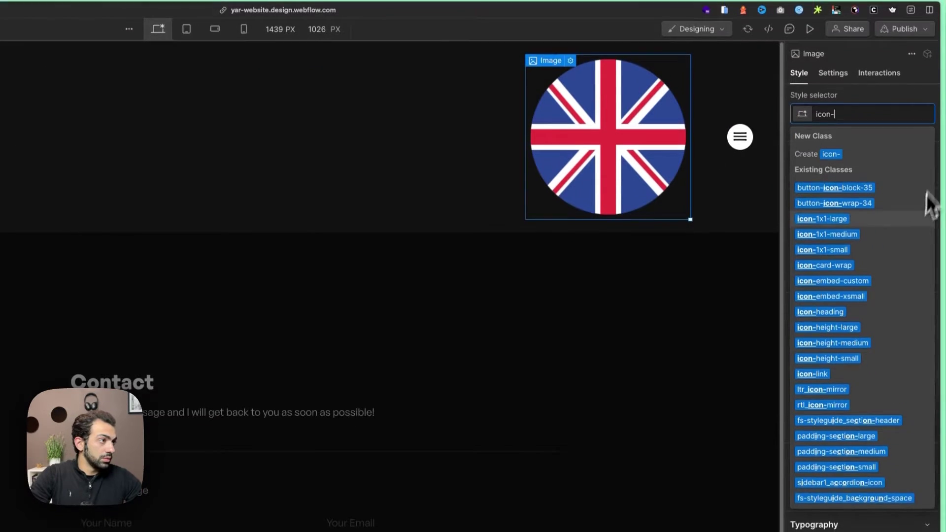
{"action": "key", "text": "BackSpace"}
{"action": "key", "text": "BackSpace"}
{"action": "key", "text": "BackSpace"}
{"action": "key", "text": "BackSpace"}
{"action": "key", "text": "BackSpace"}
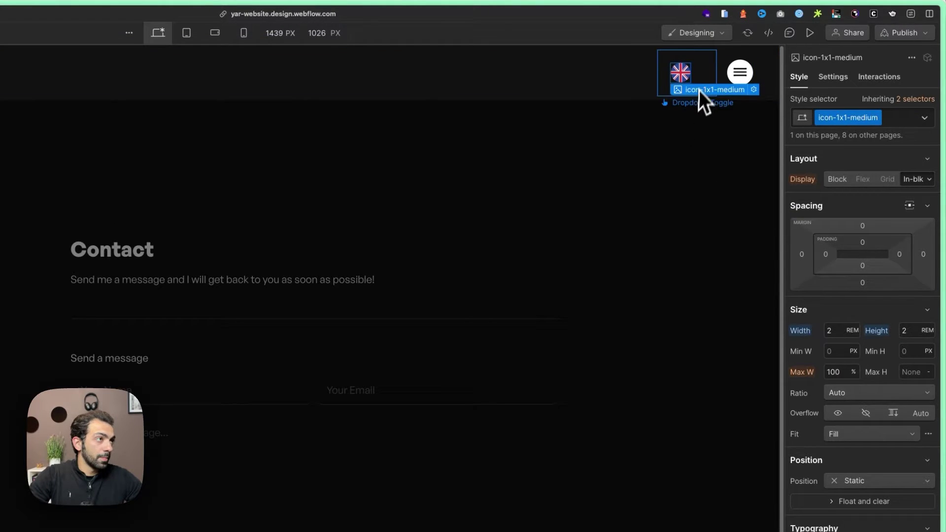
{"action": "double_click", "coordinate": [524, 173]}
{"action": "double_click", "coordinate": [679, 83]}
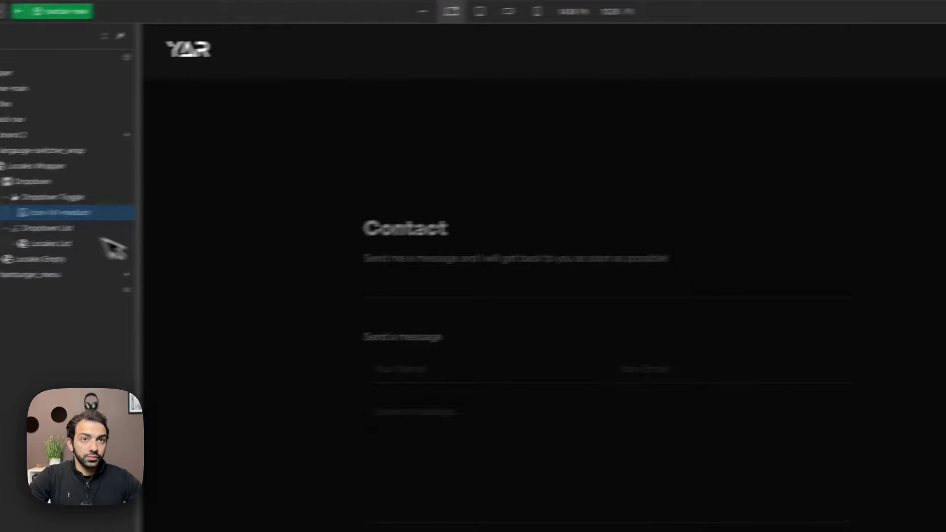
Set the dropdown's menu to Show and select the Locale item inside the Locales List
{"action": "left_click", "coordinate": [37, 226]}
{"action": "left_click", "coordinate": [28, 244]}
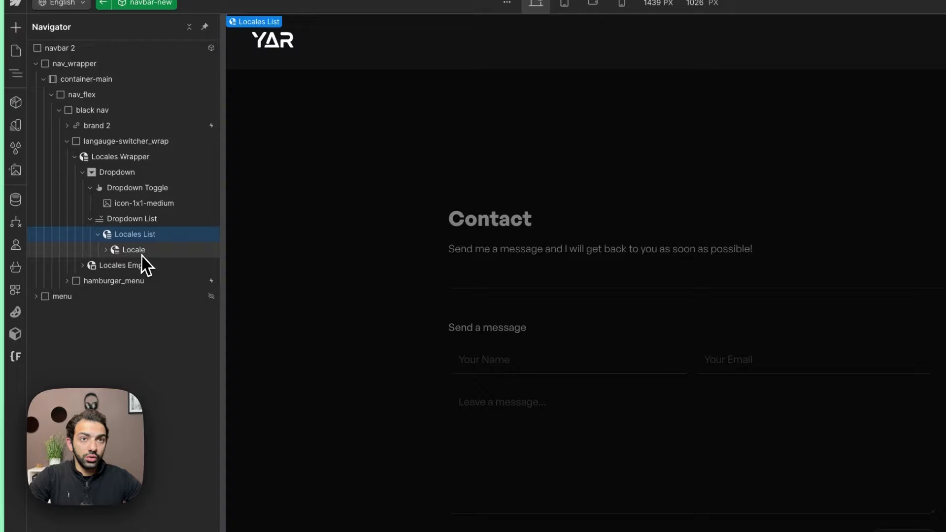
{"action": "left_click", "coordinate": [105, 249]}
{"action": "left_click", "coordinate": [129, 265]}
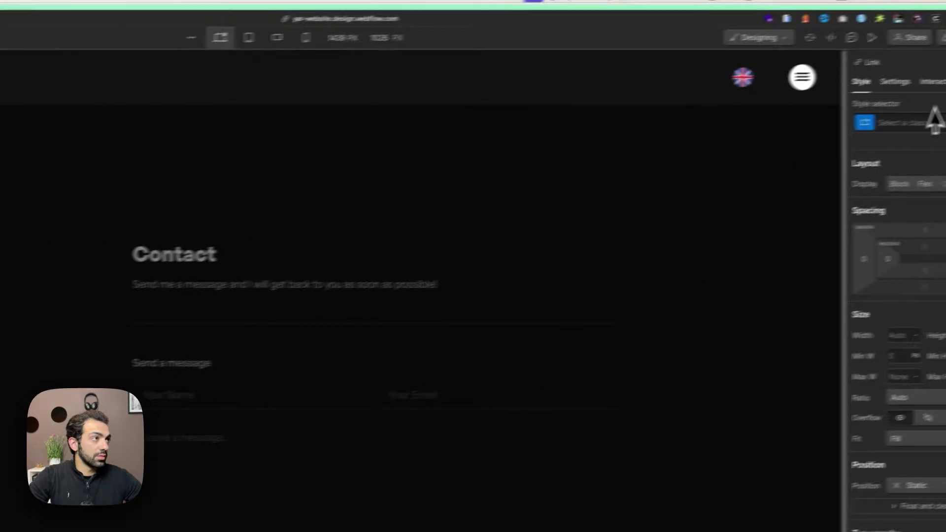
{"action": "left_click", "coordinate": [857, 235]}
{"action": "left_click", "coordinate": [684, 131]}
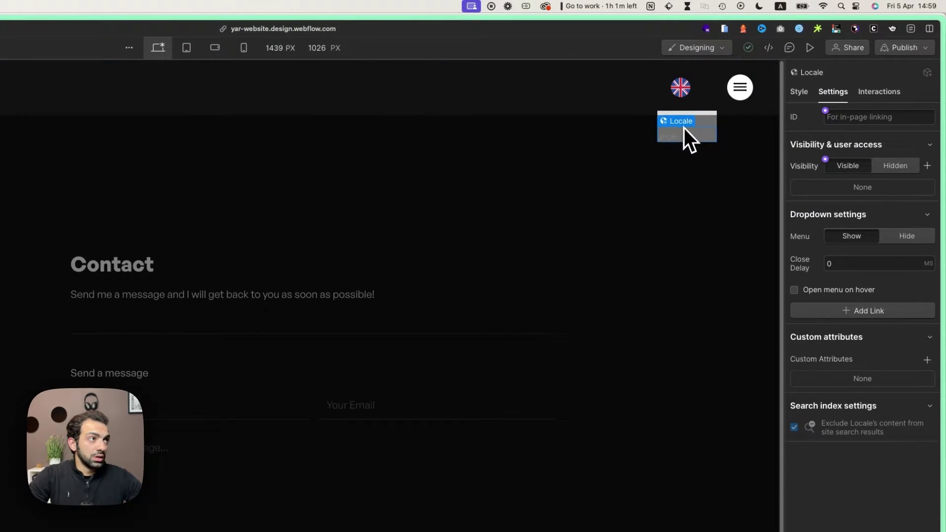
Add a Link Block inside the Locale item of the Locales List
{"action": "key", "text": "a"}
{"action": "left_click_drag", "start_coordinate": [52, 258], "coordinate": [87, 280]}
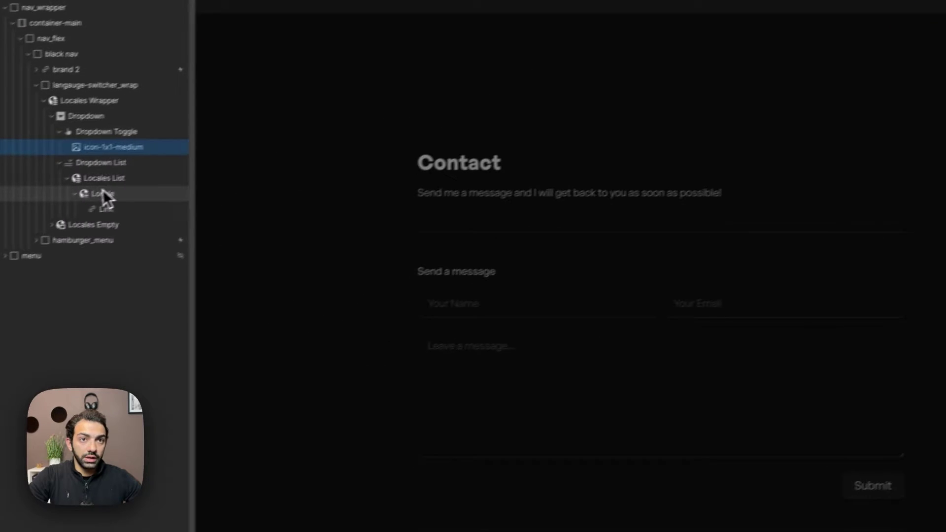
{"action": "key", "text": "a"}
{"action": "left_click_drag", "start_coordinate": [66, 294], "coordinate": [129, 258]}
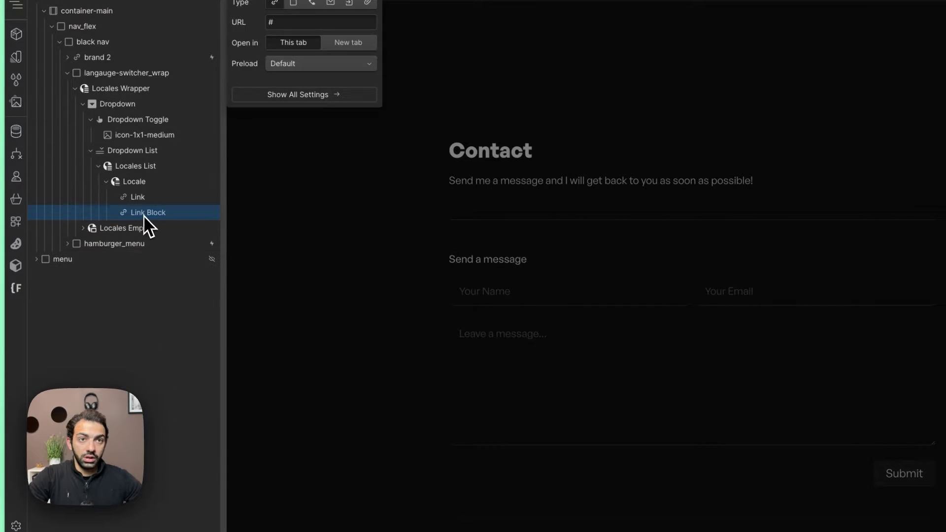
Add an Image to the Link Block and bind it to the Locales List Item's Locale Image
{"action": "key", "text": "a"}
{"action": "scroll", "coordinate": [99, 247], "scroll_direction": "down", "scroll_amount": 8}
{"action": "left_click", "coordinate": [54, 315]}
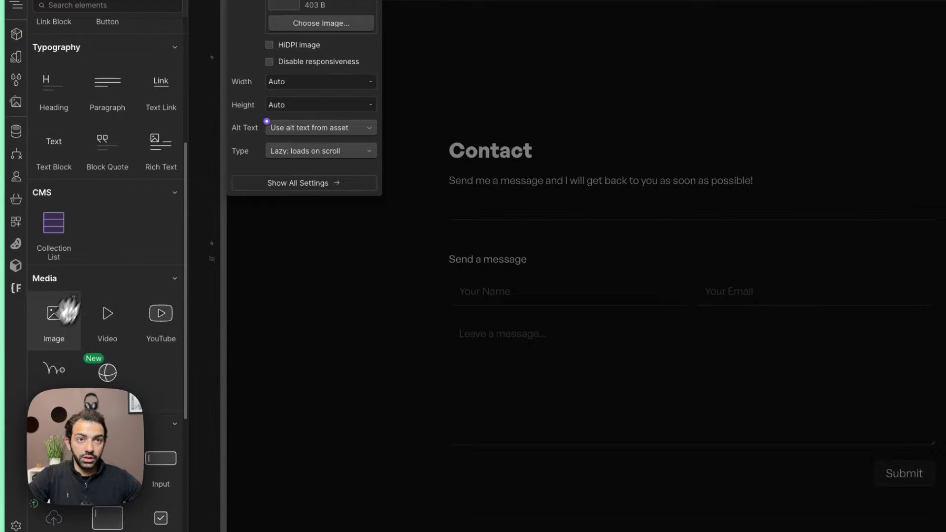
{"action": "left_click", "coordinate": [197, 94]}
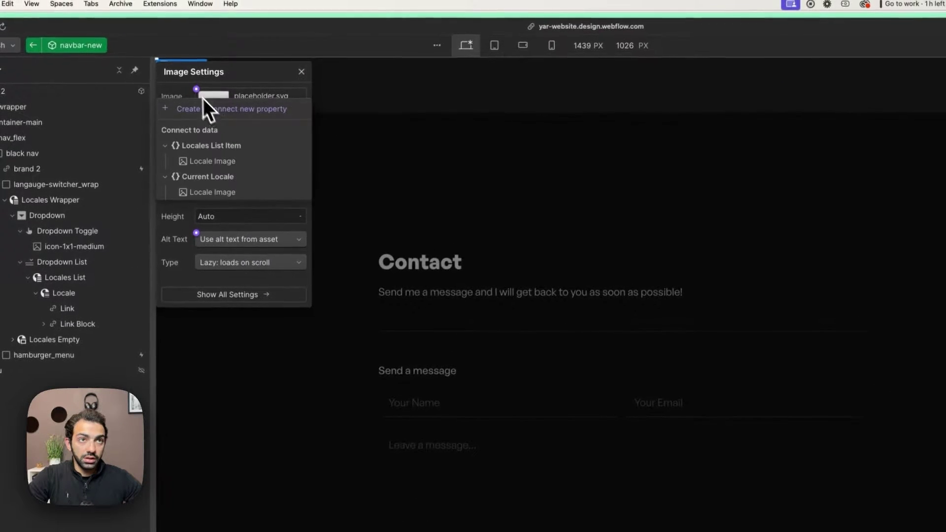
{"action": "left_click", "coordinate": [215, 165]}
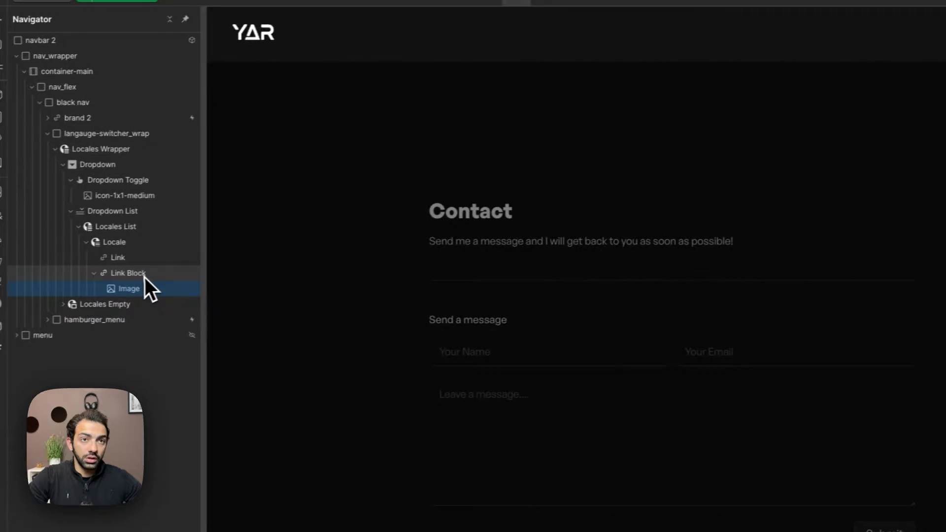
Delete the original text Link from the Locale item and apply the icon-1x1-medium class to the Link Block's image
{"action": "left_click", "coordinate": [159, 261]}
{"action": "key", "text": "Delete"}
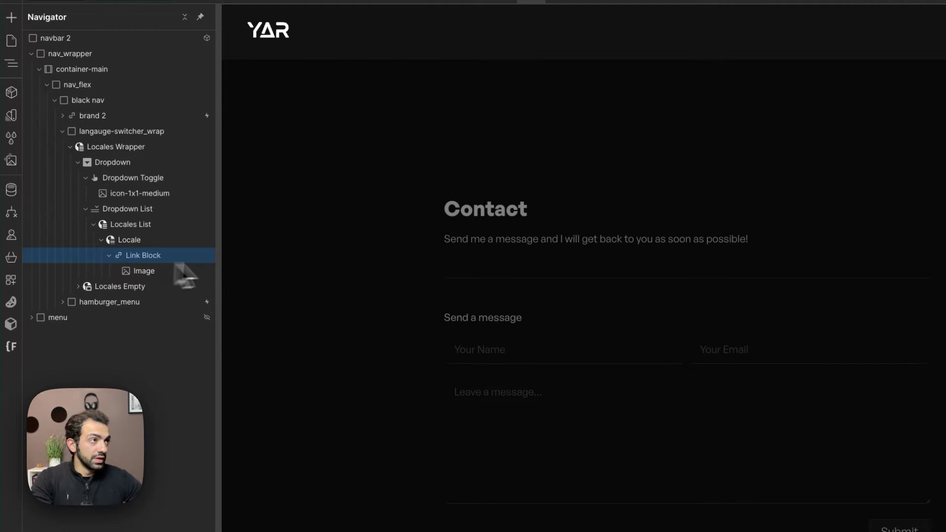
{"action": "left_click", "coordinate": [147, 270]}
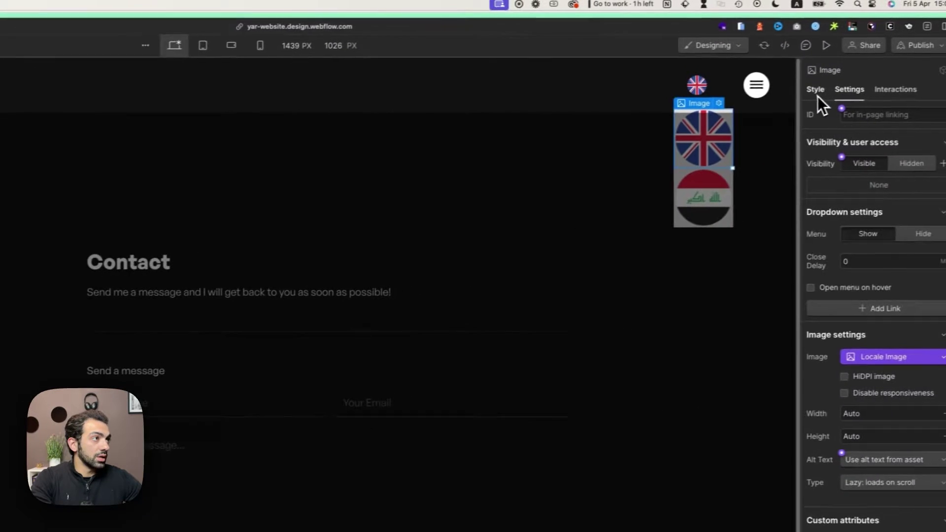
{"action": "left_click", "coordinate": [815, 91]}
{"action": "left_click", "coordinate": [857, 135]}
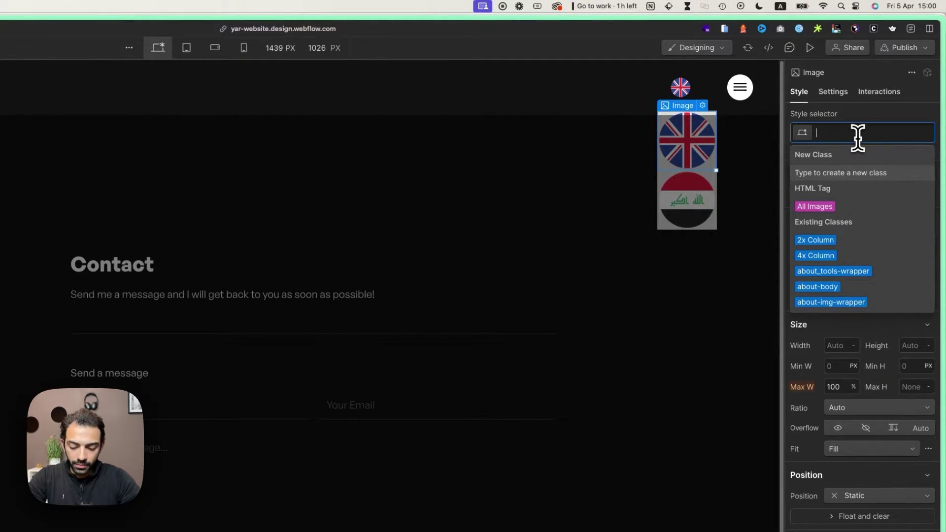
{"action": "type", "text": "medium"}
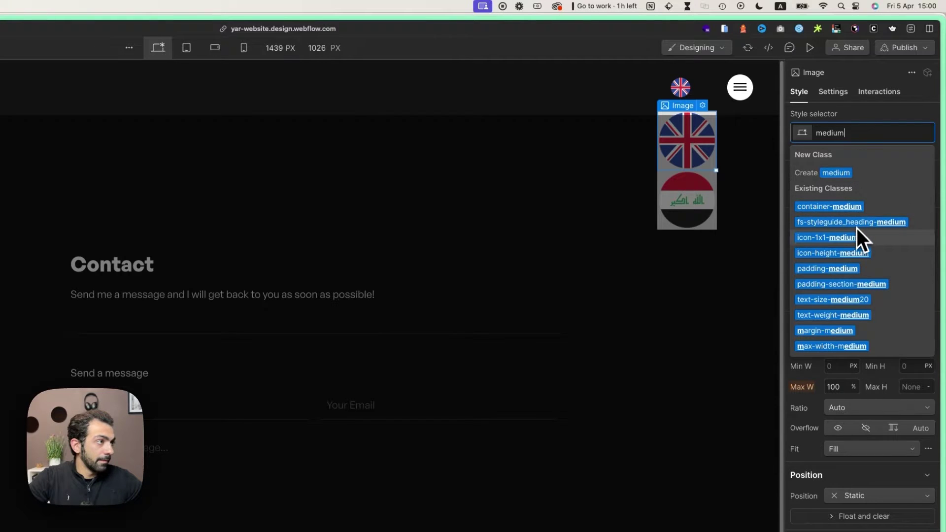
{"action": "left_click", "coordinate": [854, 235]}
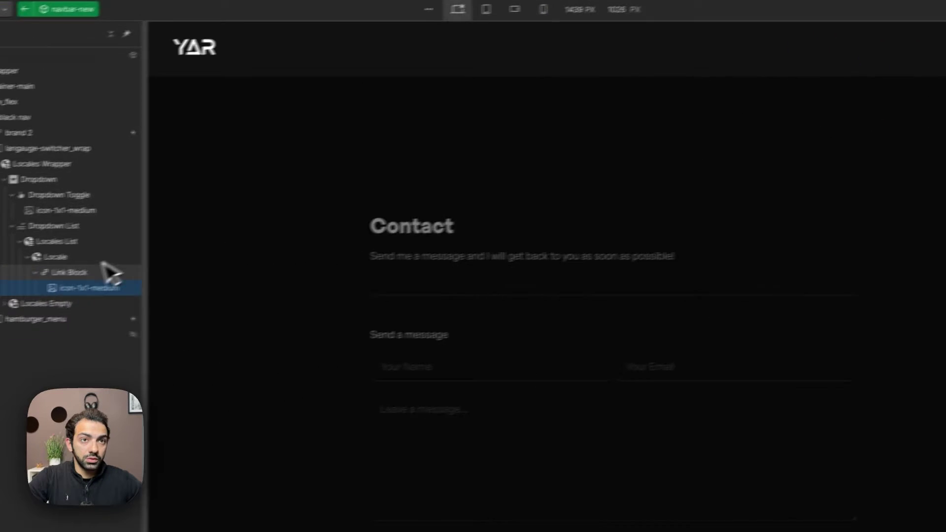
Make the Locales List a vertical flex layout with a 1 rem gap, centered horizontally and spaced between vertically
{"action": "left_click", "coordinate": [118, 257]}
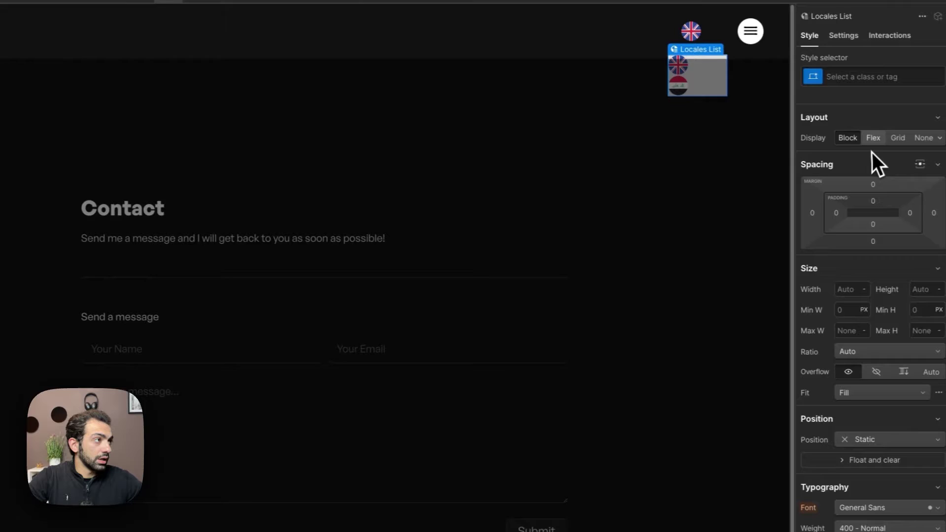
{"action": "left_click", "coordinate": [873, 137]}
{"action": "left_click", "coordinate": [890, 158]}
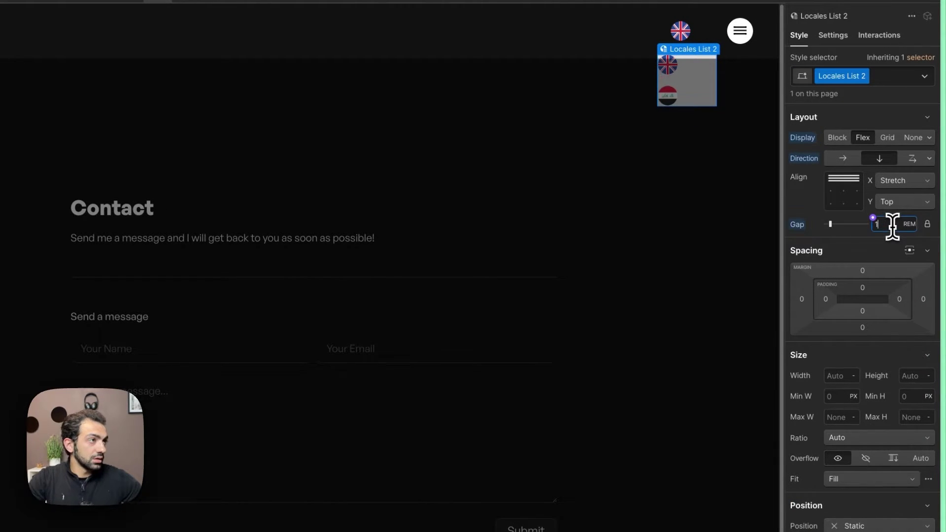
{"action": "left_click", "coordinate": [846, 194]}
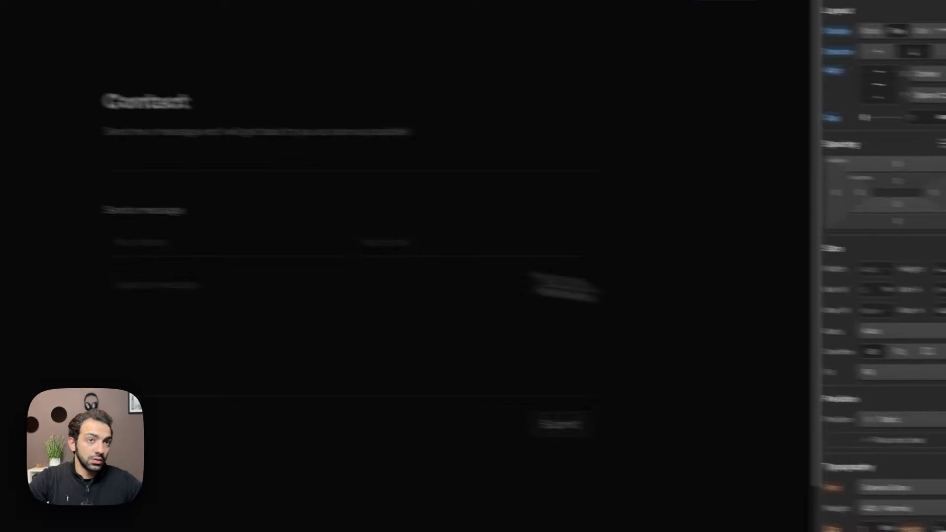
Set the Dropdown Toggle's padding to 0 on all sides and preview the opened dropdown
{"action": "left_click", "coordinate": [125, 215]}
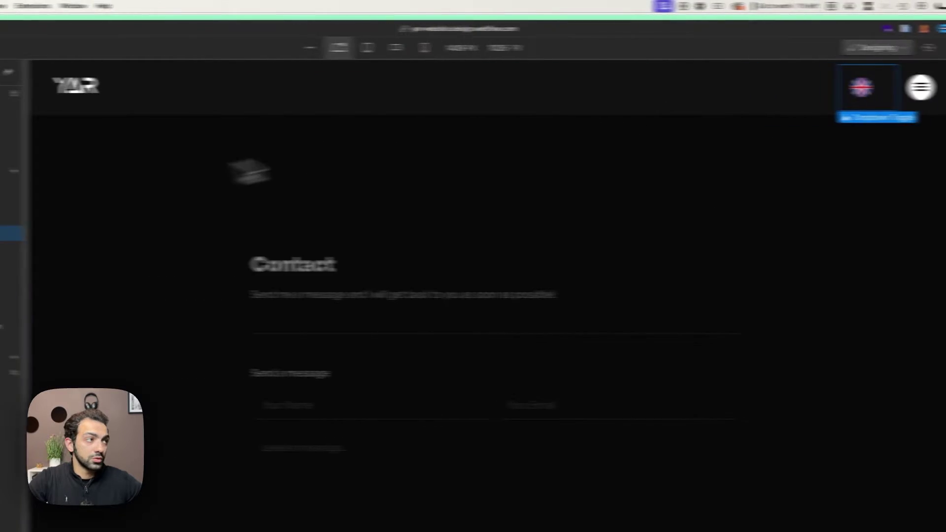
{"action": "left_click", "coordinate": [868, 227]}
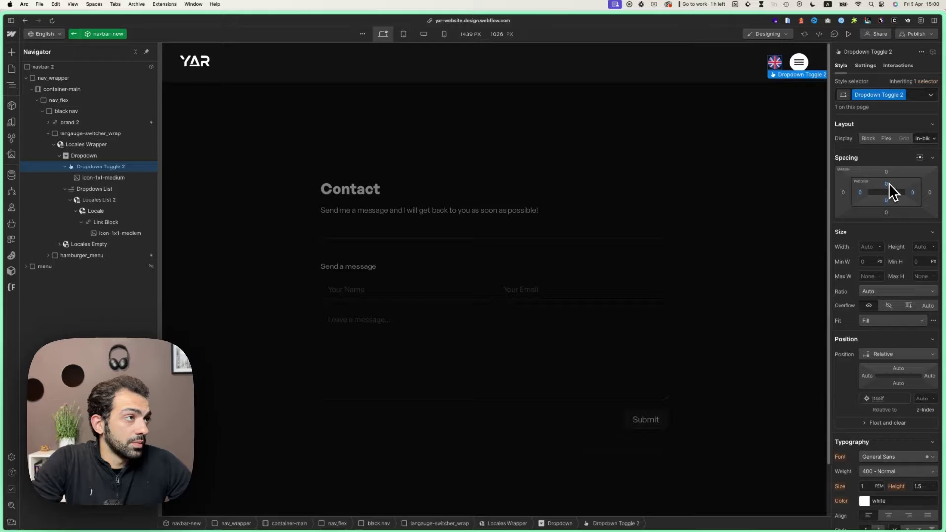
{"action": "left_click", "coordinate": [848, 33]}
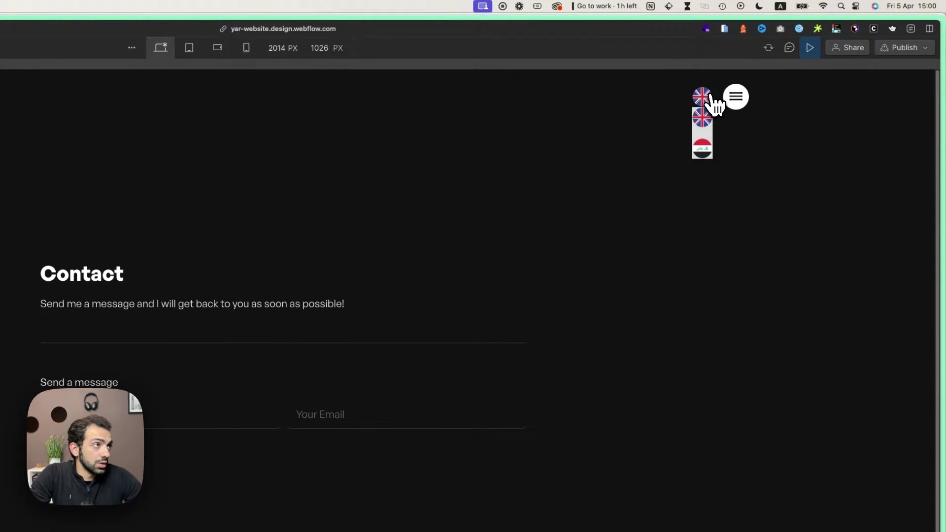
{"action": "left_click", "coordinate": [811, 48]}
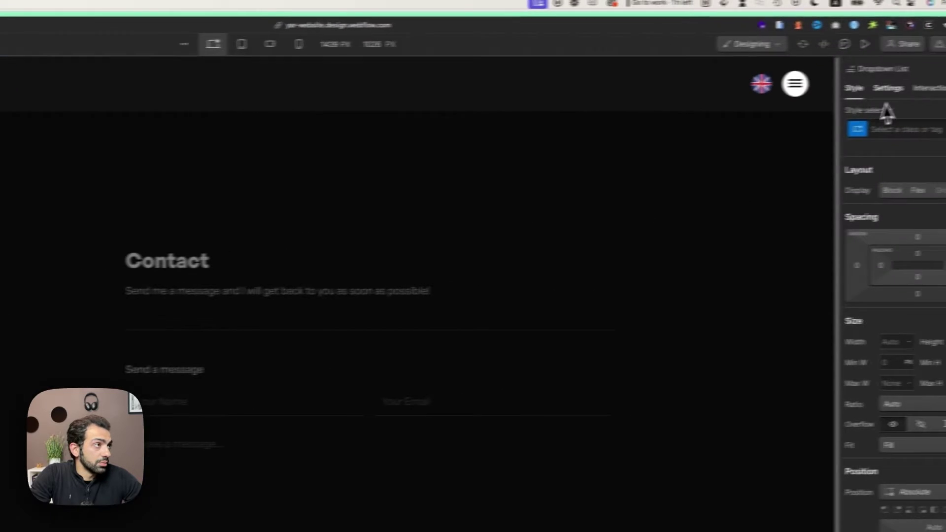
Set the Dropdown List's menu to Show and give its Locales List a top padding of 1rem
{"action": "left_click", "coordinate": [882, 90]}
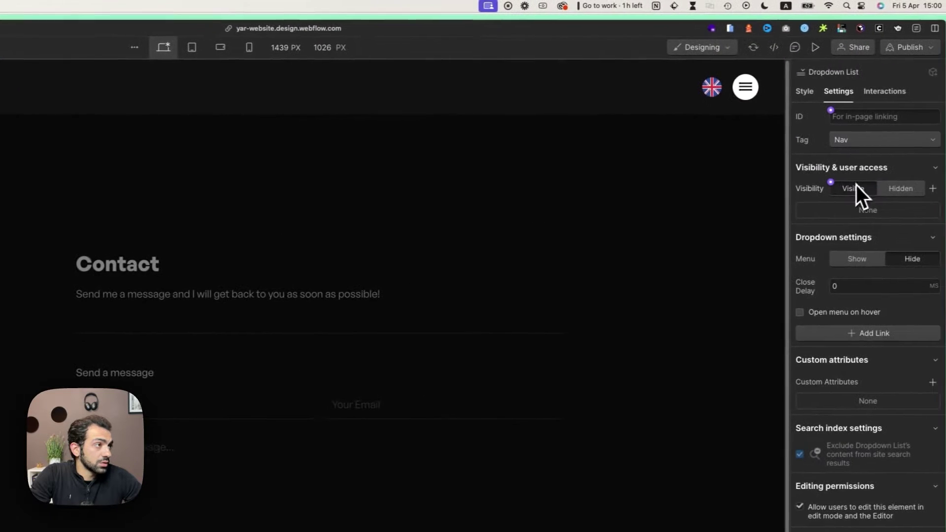
{"action": "left_click", "coordinate": [796, 94]}
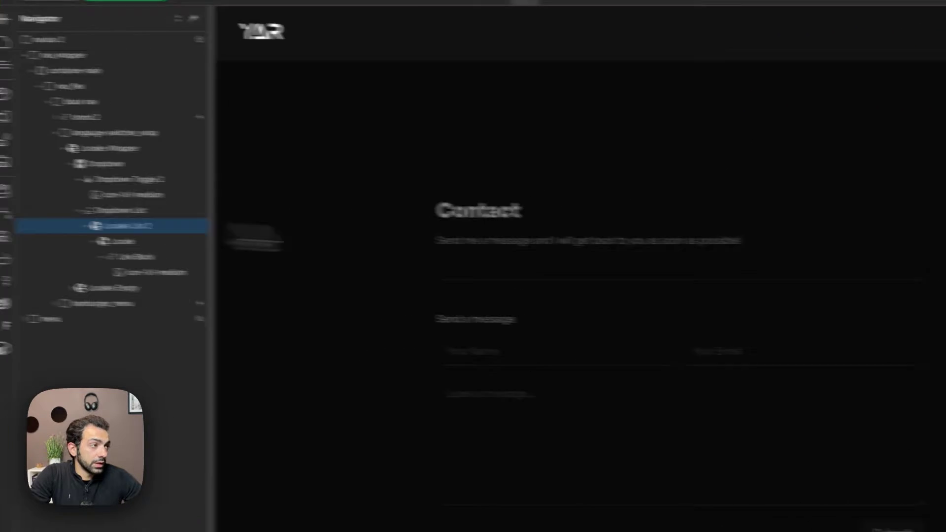
{"action": "left_click", "coordinate": [867, 227]}
{"action": "type", "text": "1rem"}
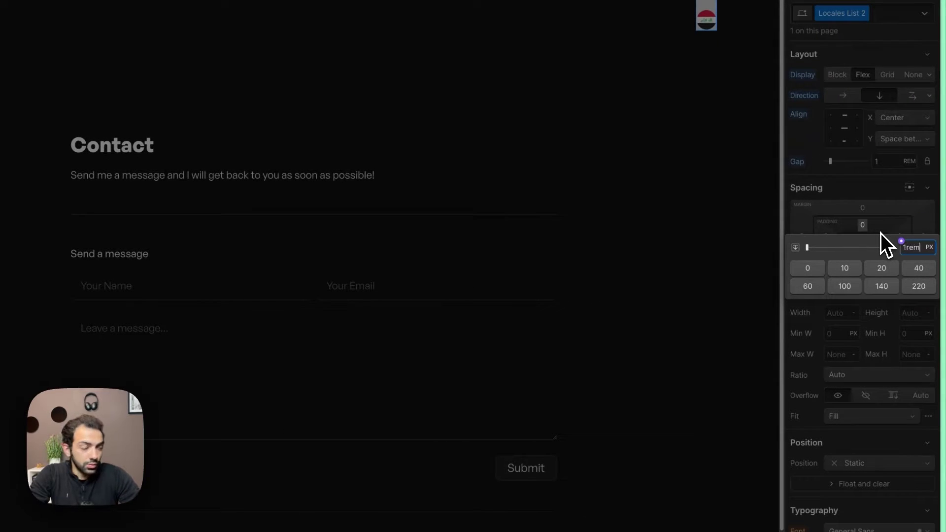
{"action": "key", "text": "Return"}
Set the Dropdown List's background color to #111 and preview the opened dropdown
{"action": "scroll", "coordinate": [866, 286], "scroll_direction": "down", "scroll_amount": 15}
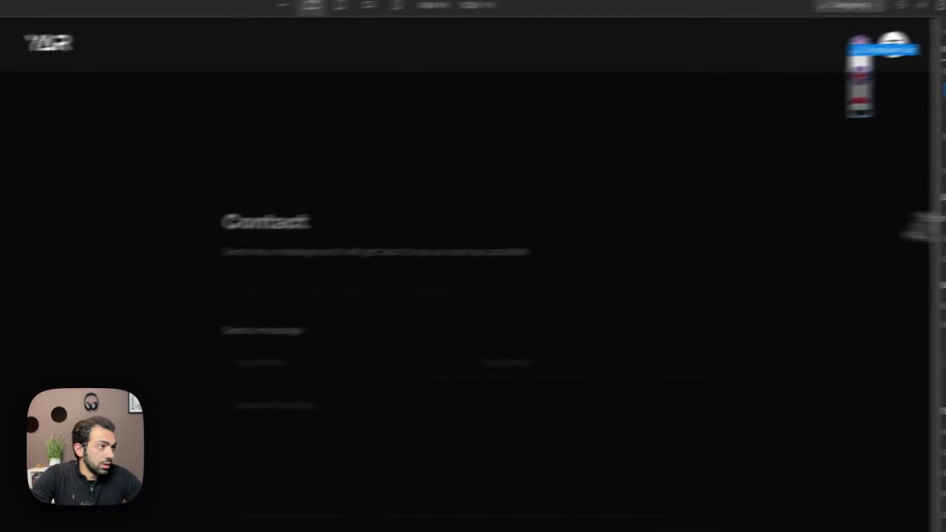
{"action": "left_click", "coordinate": [883, 168]}
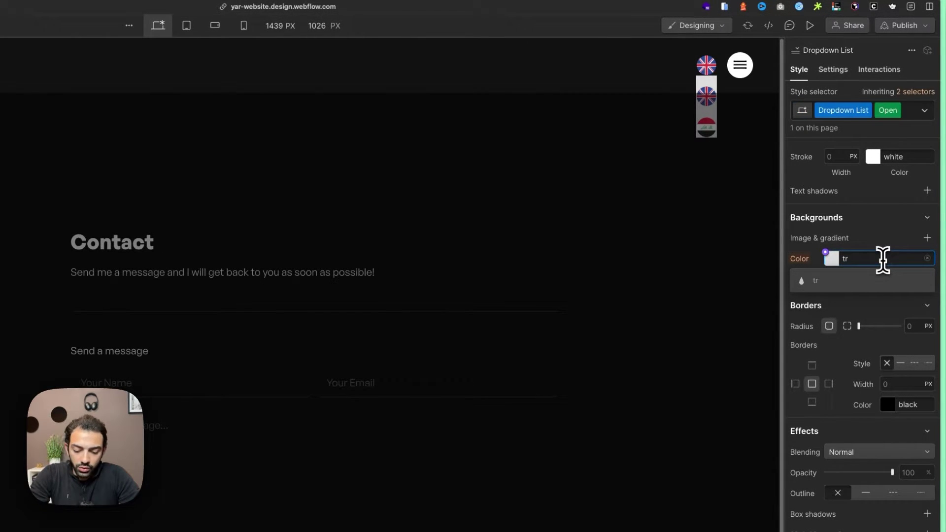
{"action": "left_click", "coordinate": [831, 261]}
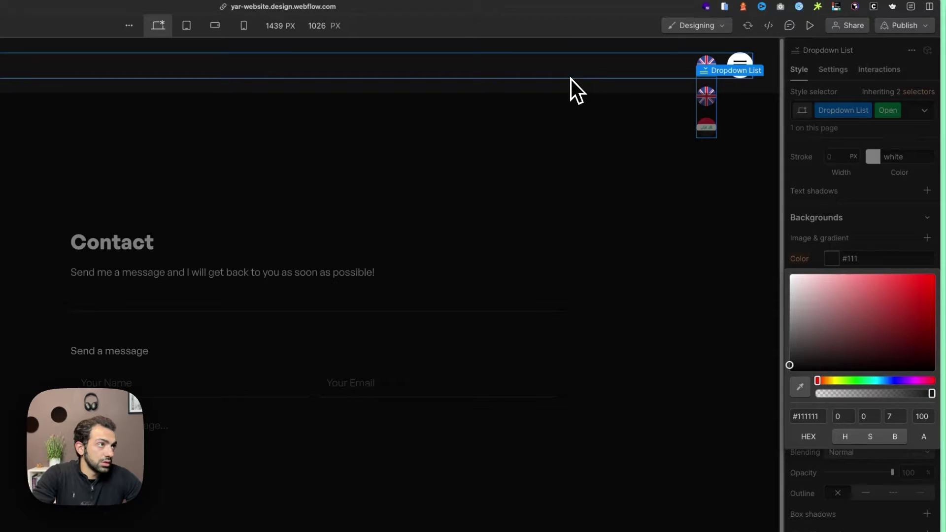
{"action": "left_click", "coordinate": [728, 83]}
{"action": "left_click", "coordinate": [809, 25]}
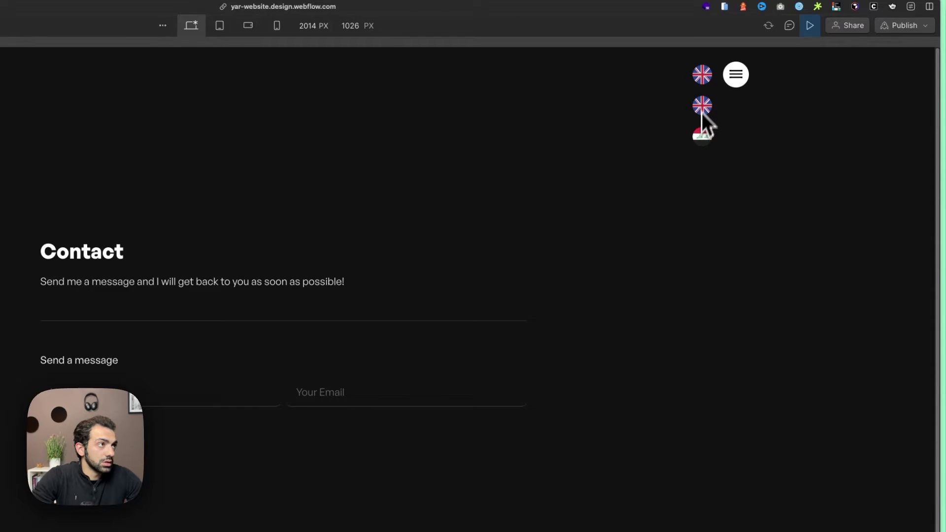
{"action": "left_click", "coordinate": [809, 25]}
Open the navbar component and give the Link Block around the locale flag a new class named locale-link
{"action": "double_click", "coordinate": [697, 74]}
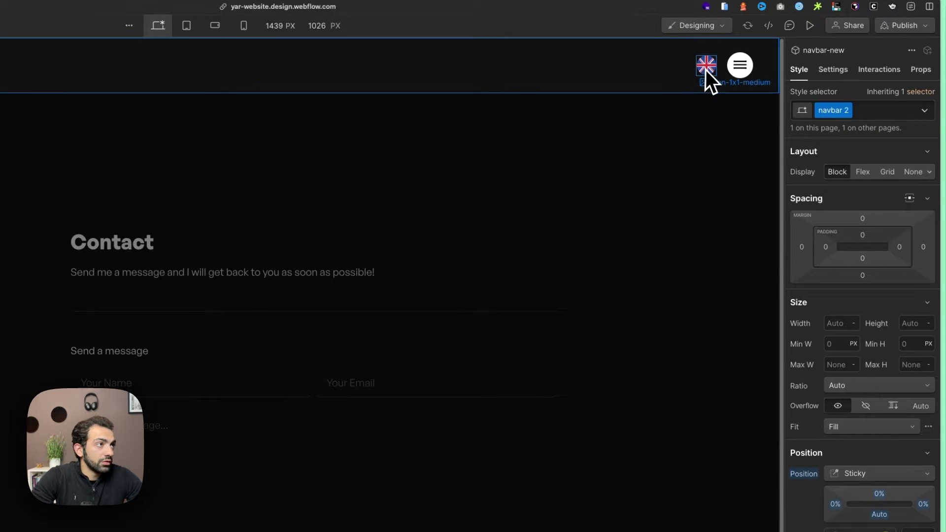
{"action": "left_click", "coordinate": [706, 69]}
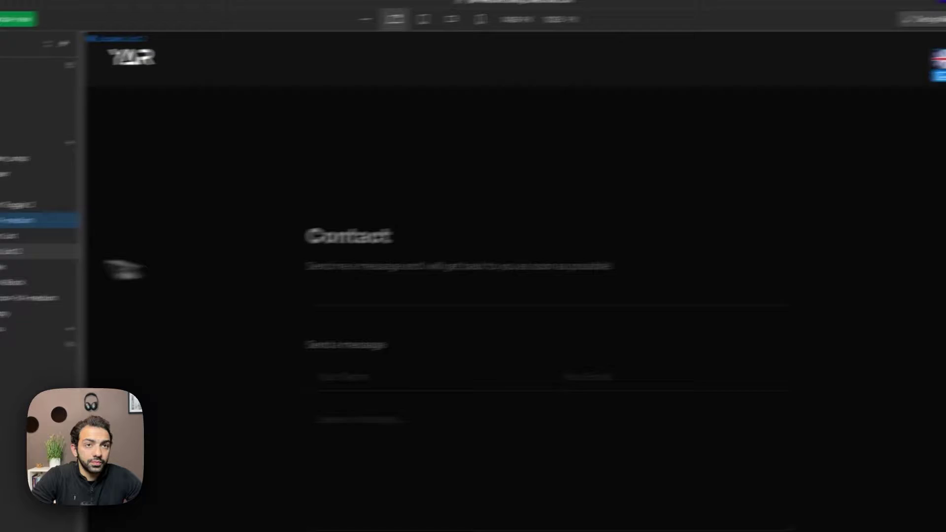
{"action": "left_click", "coordinate": [137, 265]}
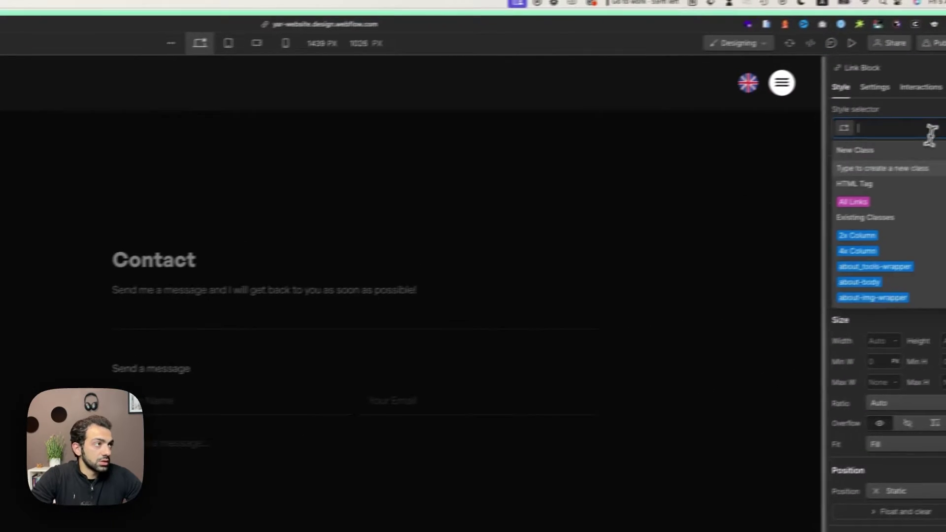
{"action": "type", "text": "local"}
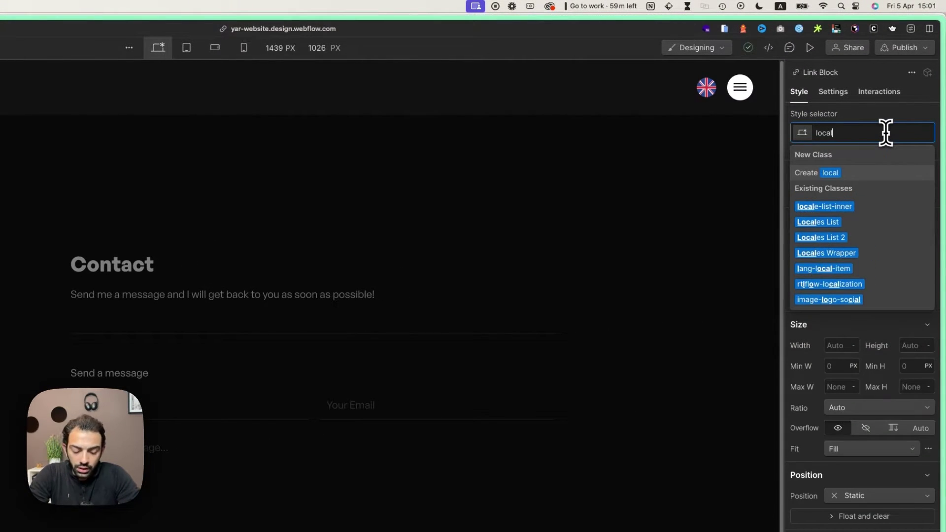
{"action": "type", "text": "e-link"}
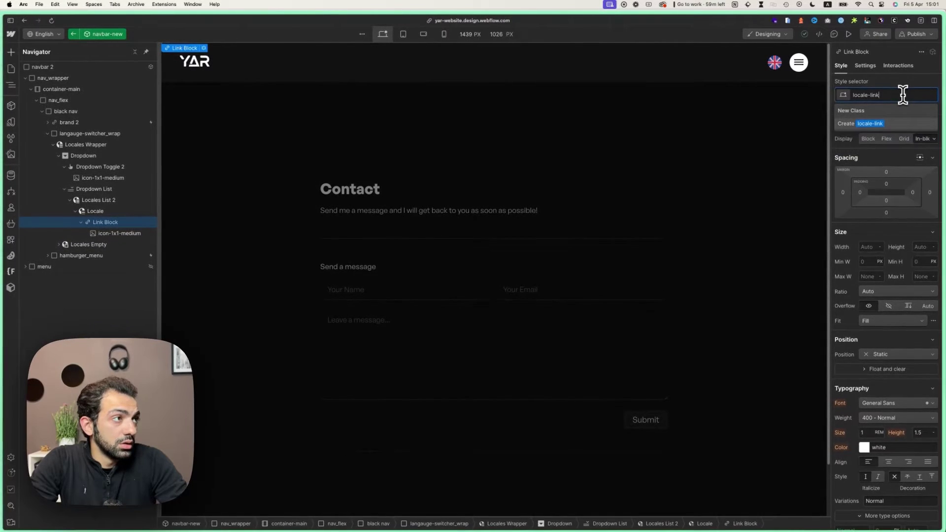
Lower the opacity of the locale-link's Hover state and preview the effect in the opened dropdown
{"action": "scroll", "coordinate": [906, 334], "scroll_direction": "down", "scroll_amount": 6}
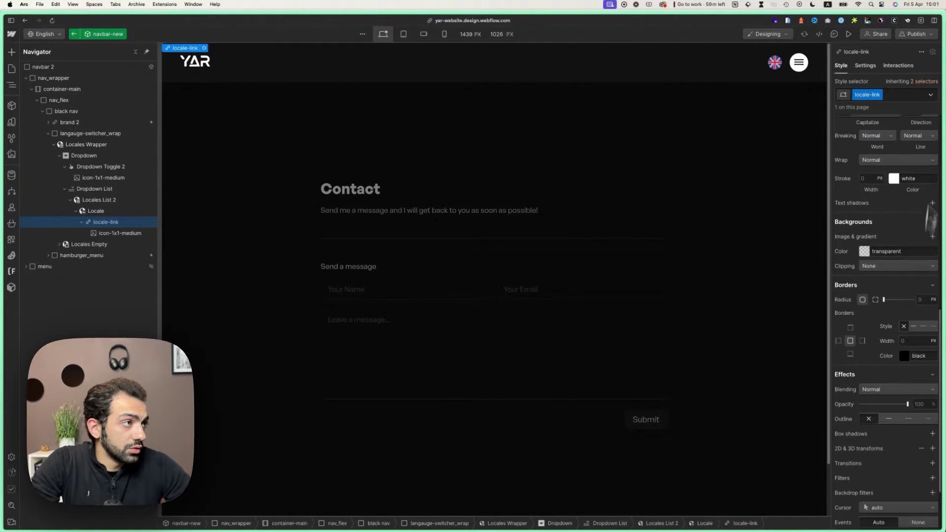
{"action": "left_click", "coordinate": [931, 94]}
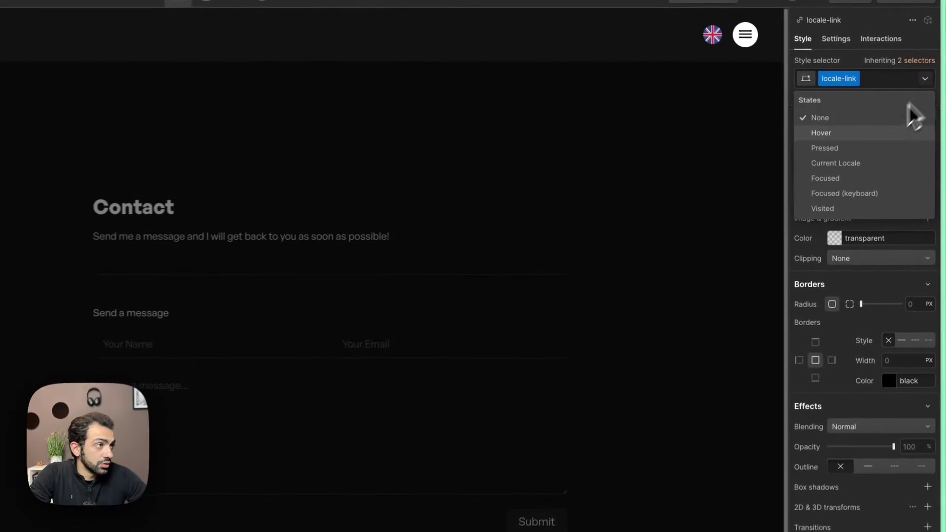
{"action": "left_click", "coordinate": [911, 130]}
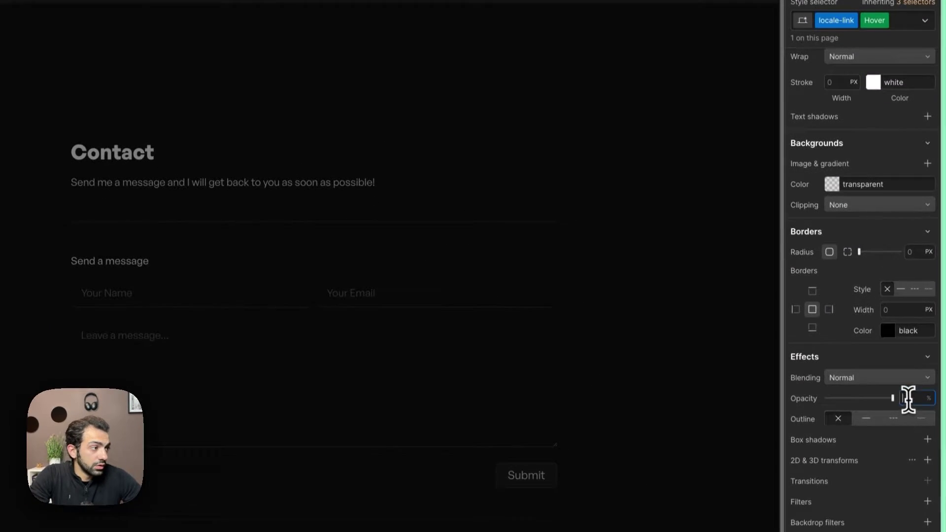
{"action": "left_click", "coordinate": [911, 447]}
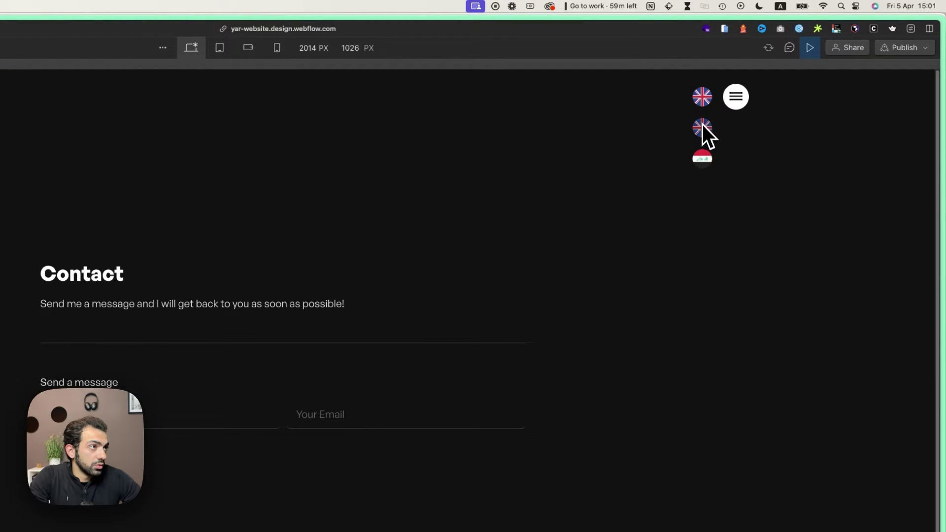
{"action": "left_click", "coordinate": [817, 54]}
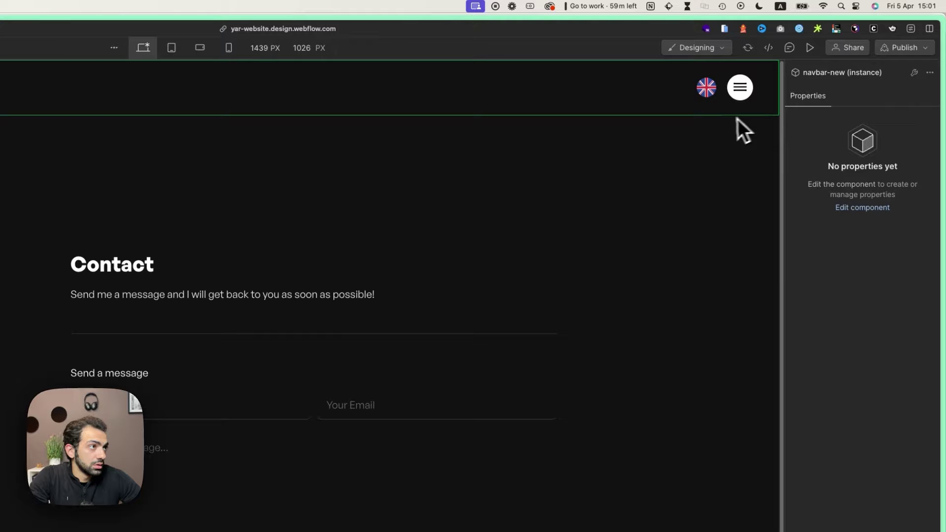
Add an Opacity transition of 400 ms with an Ease Out curve to locale-link and preview it on the dropdown flags
{"action": "left_click", "coordinate": [698, 96]}
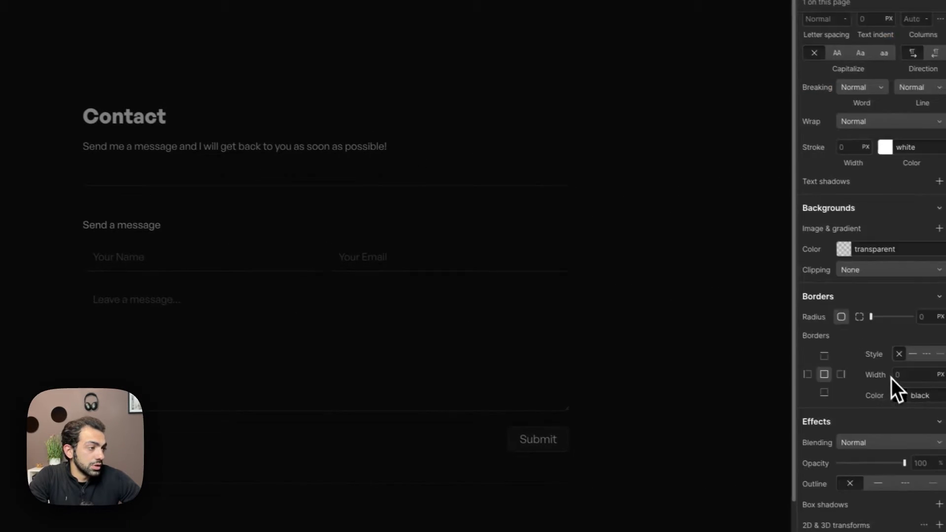
{"action": "left_click", "coordinate": [928, 377]}
{"action": "left_click", "coordinate": [873, 421]}
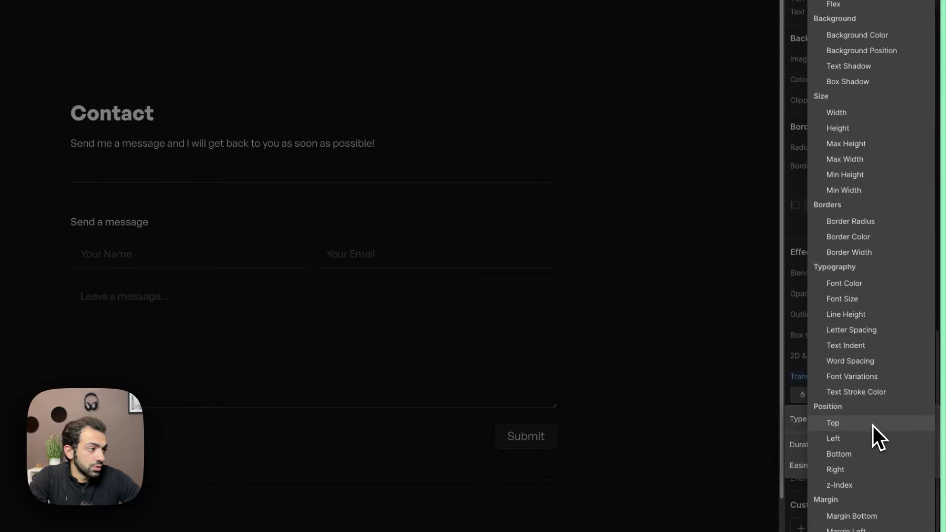
{"action": "key", "text": "Escape"}
{"action": "left_click", "coordinate": [915, 445]}
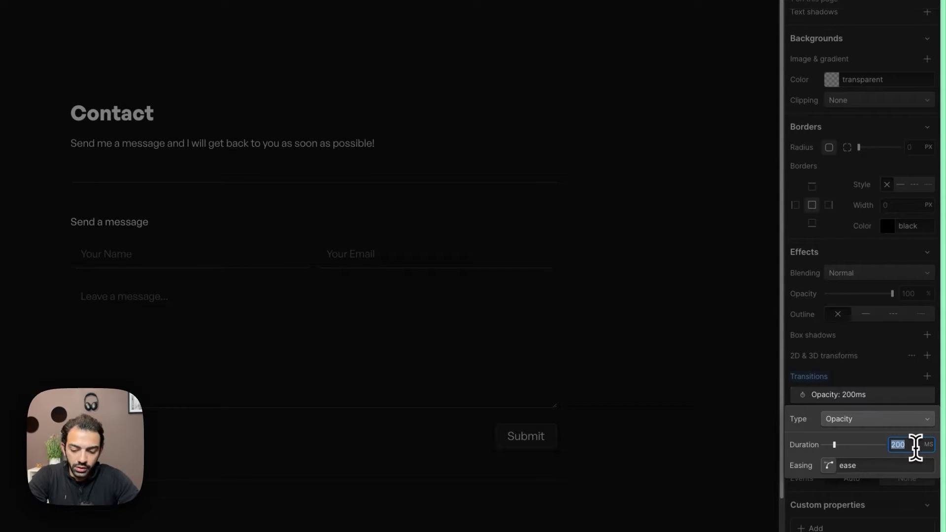
{"action": "left_click", "coordinate": [827, 471]}
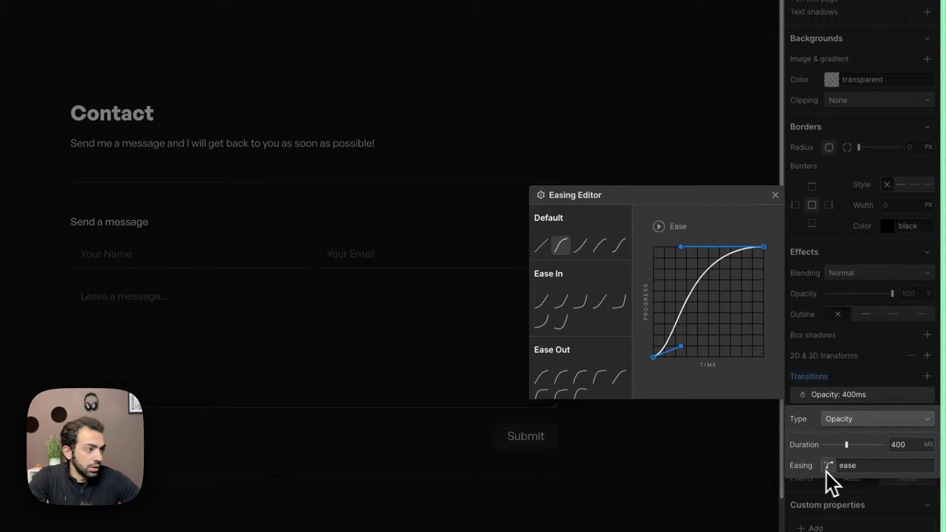
{"action": "left_click", "coordinate": [580, 378]}
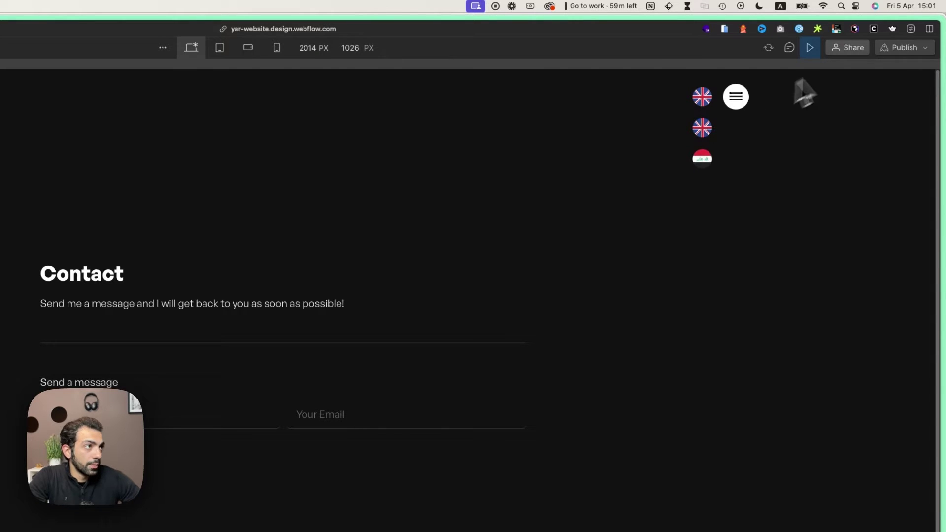
{"action": "left_click", "coordinate": [810, 47]}
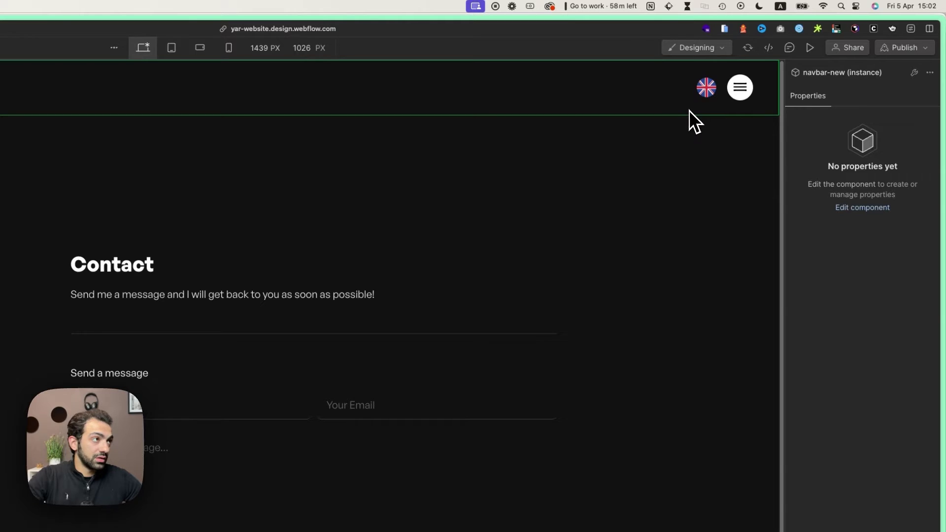
Set the dropdown's menu to Show and give the Locale element inside the Locales List the class locale-item
{"action": "left_click", "coordinate": [705, 94]}
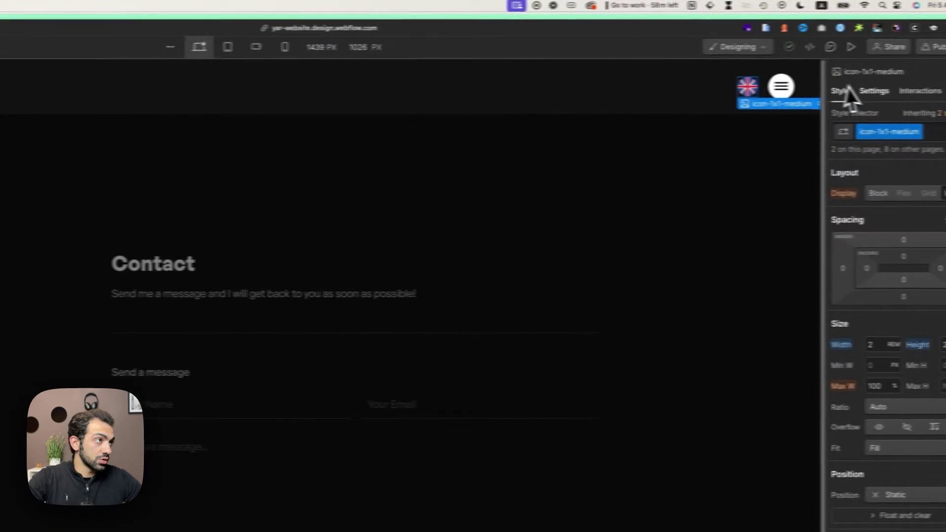
{"action": "left_click", "coordinate": [832, 90]}
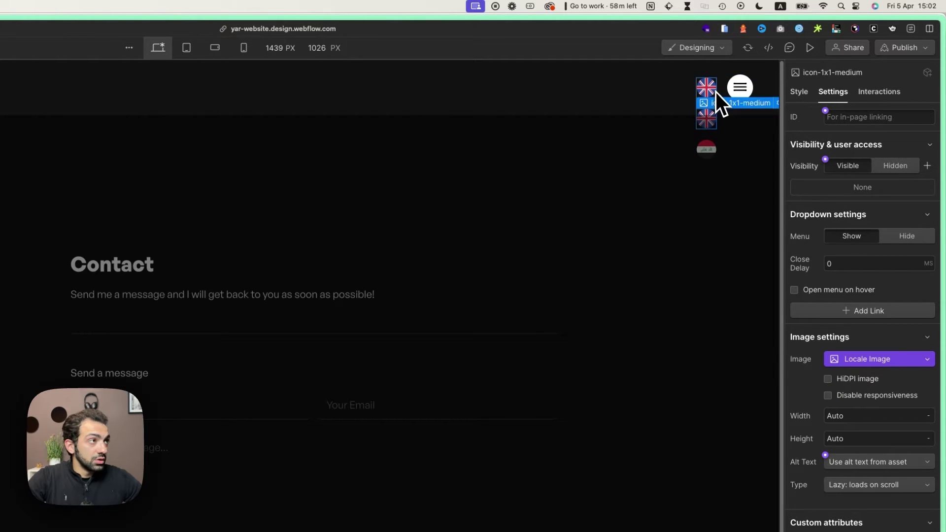
{"action": "left_click", "coordinate": [797, 92]}
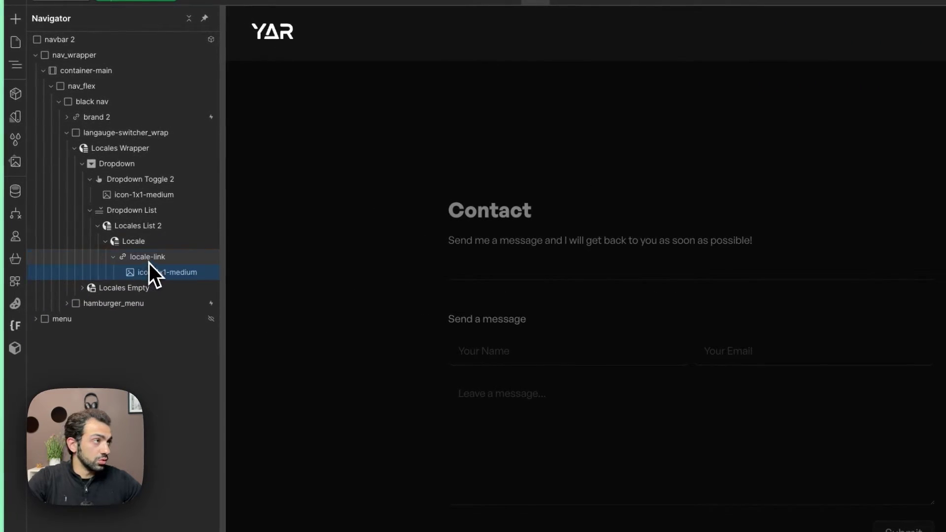
{"action": "left_click", "coordinate": [155, 256]}
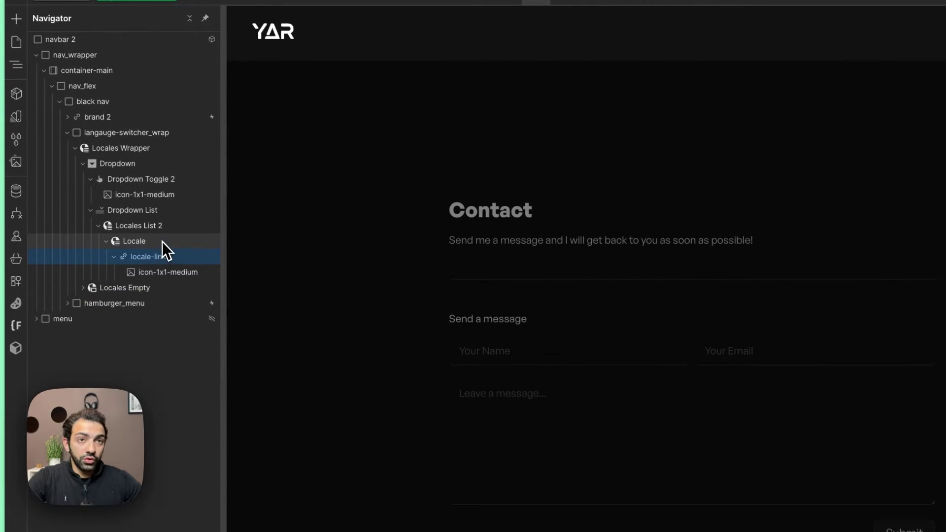
{"action": "left_click", "coordinate": [899, 121]}
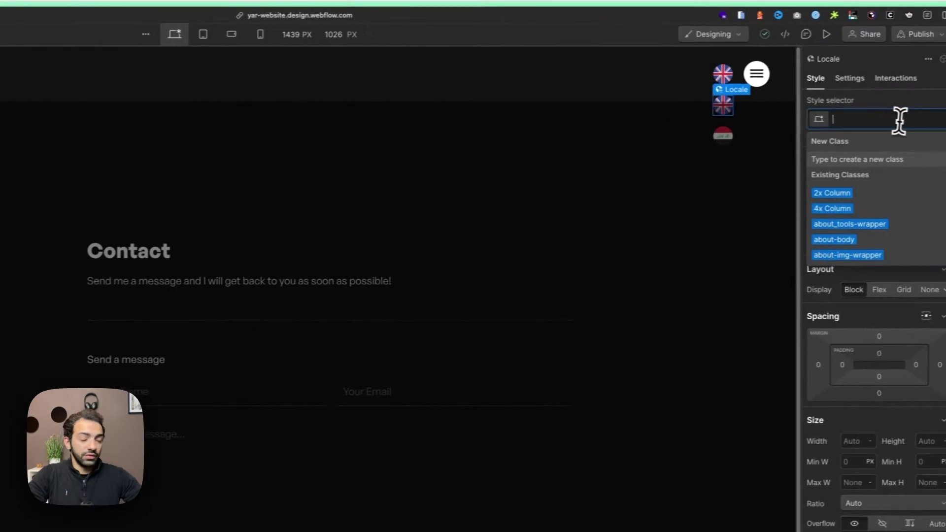
{"action": "type", "text": "local"}
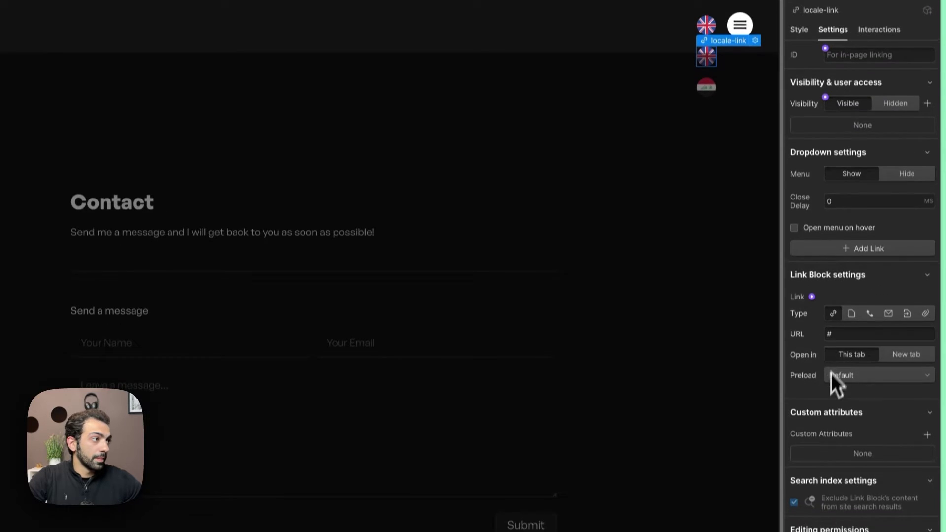
Connect the locale-link's link to the Subdirectory of the Locales List Item
{"action": "left_click", "coordinate": [812, 296]}
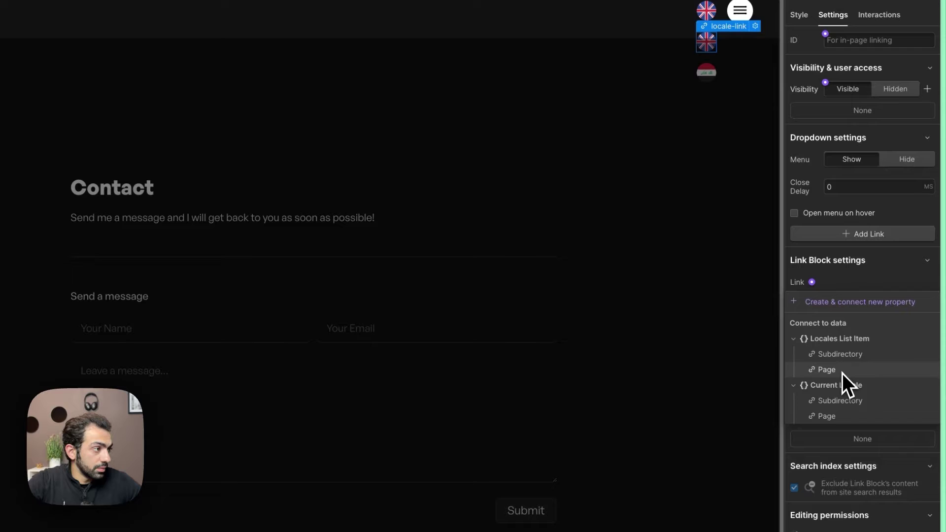
{"action": "left_click", "coordinate": [843, 355]}
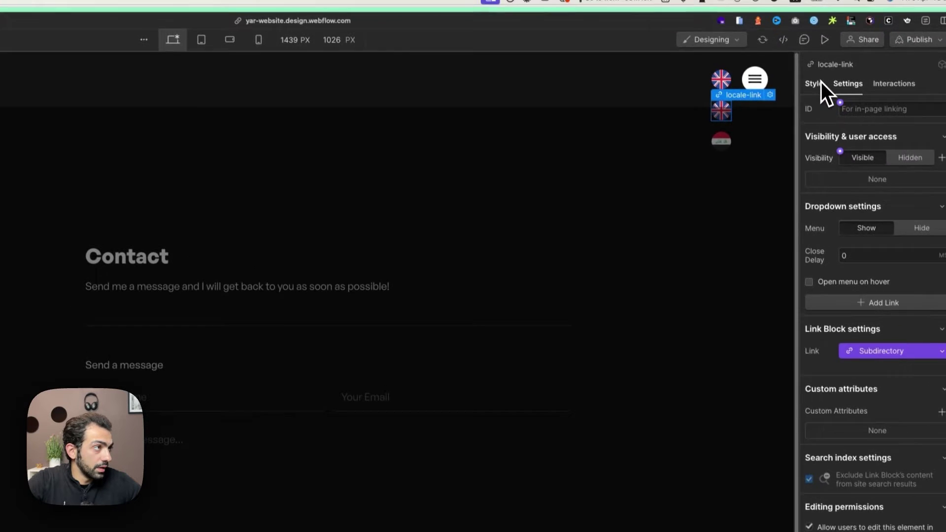
Set the locale-link's Current state to display None and remove the gap from the Locales List
{"action": "left_click", "coordinate": [801, 25]}
{"action": "key", "text": "z"}
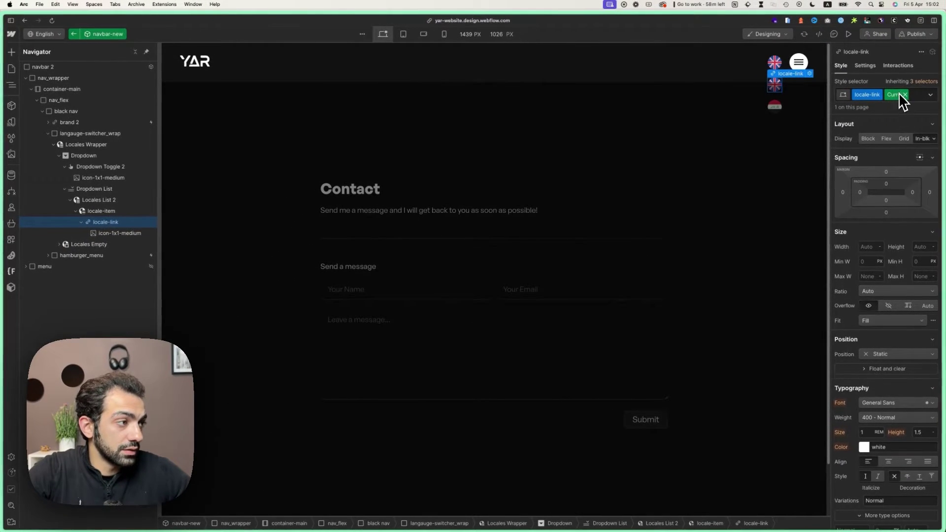
{"action": "left_click", "coordinate": [932, 139]}
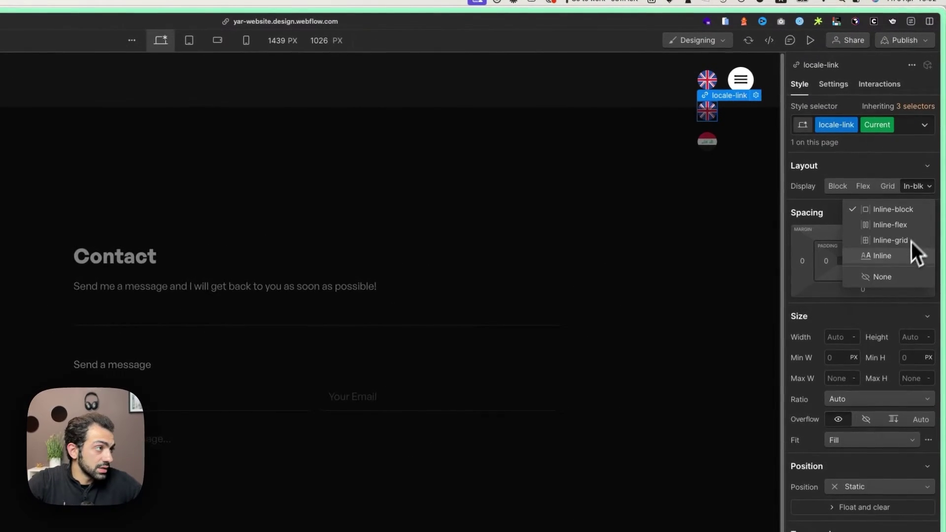
{"action": "left_click", "coordinate": [712, 125]}
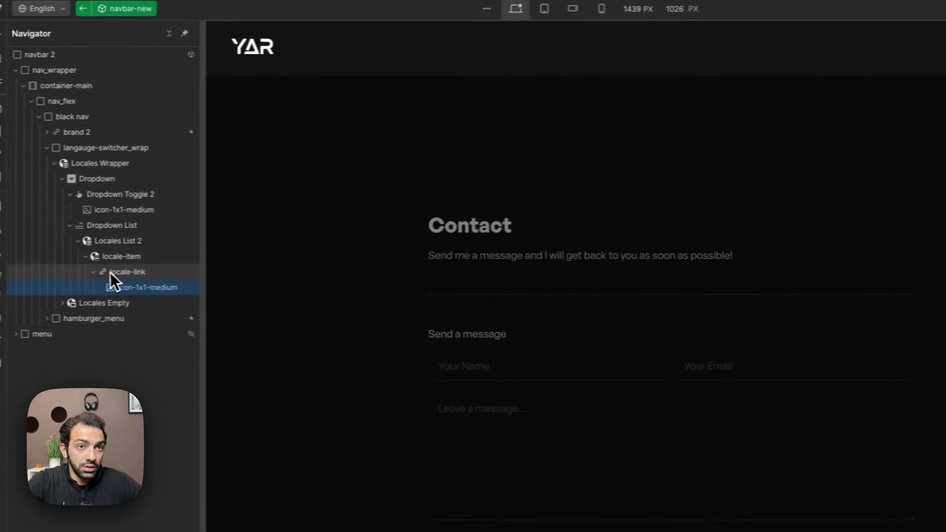
{"action": "left_click", "coordinate": [110, 273]}
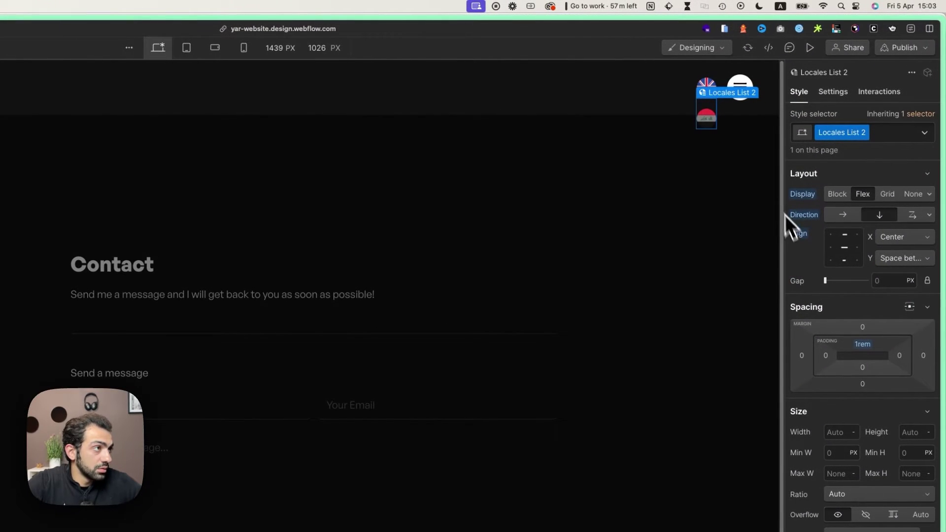
{"action": "left_click", "coordinate": [716, 120]}
Publish the site to the selected staging and production domains and exit the navbar component
{"action": "left_click", "coordinate": [906, 48]}
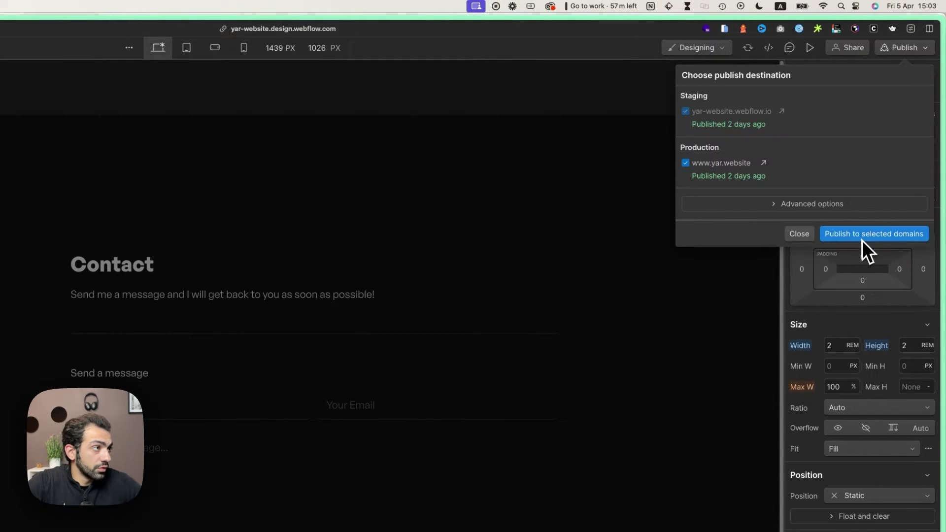
{"action": "left_click", "coordinate": [861, 239]}
{"action": "double_click", "coordinate": [390, 297]}
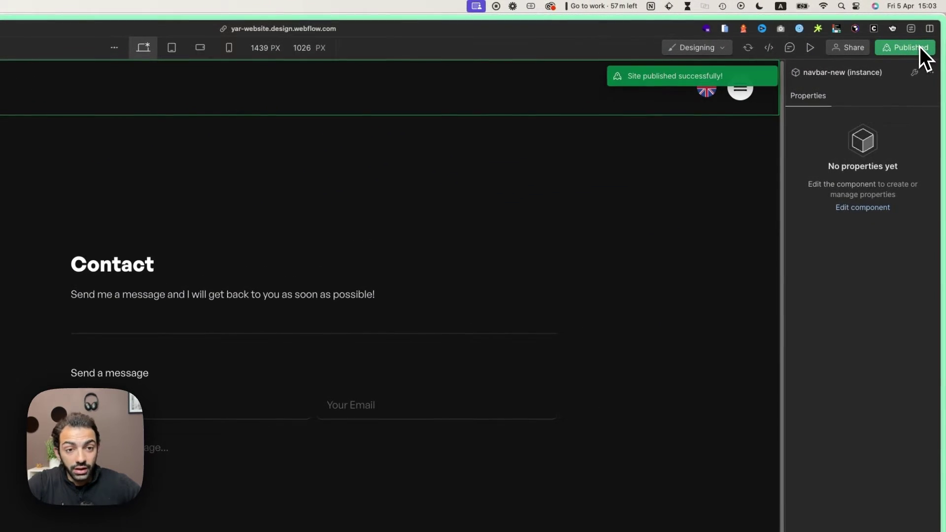
Open the live production site and test the language dropdown by switching to the Iraqi-flag locale and back to English
{"action": "left_click", "coordinate": [920, 46]}
{"action": "left_click", "coordinate": [763, 162]}
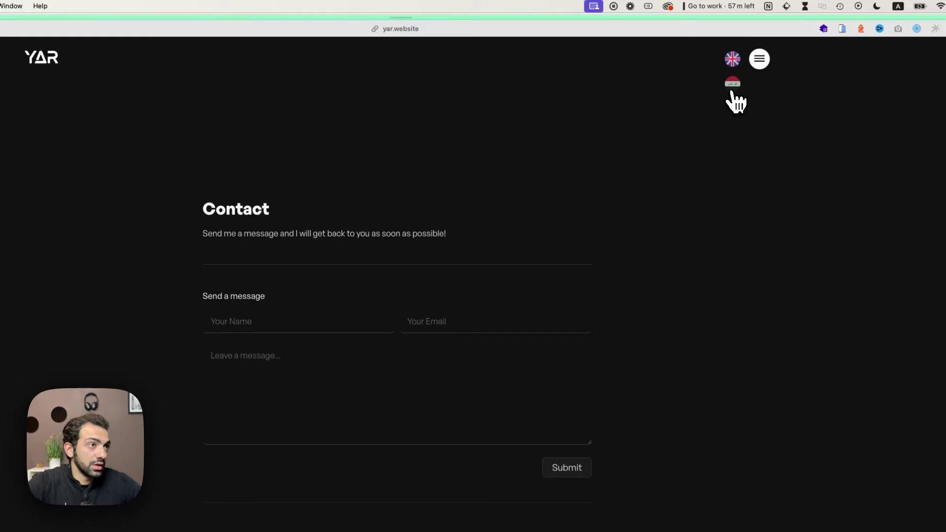
{"action": "left_click", "coordinate": [731, 85]}
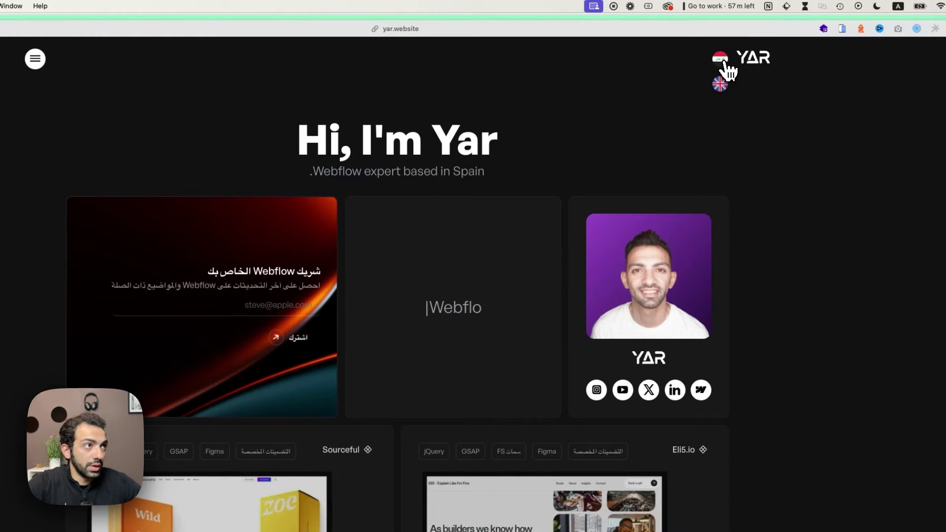
{"action": "left_click", "coordinate": [720, 86]}
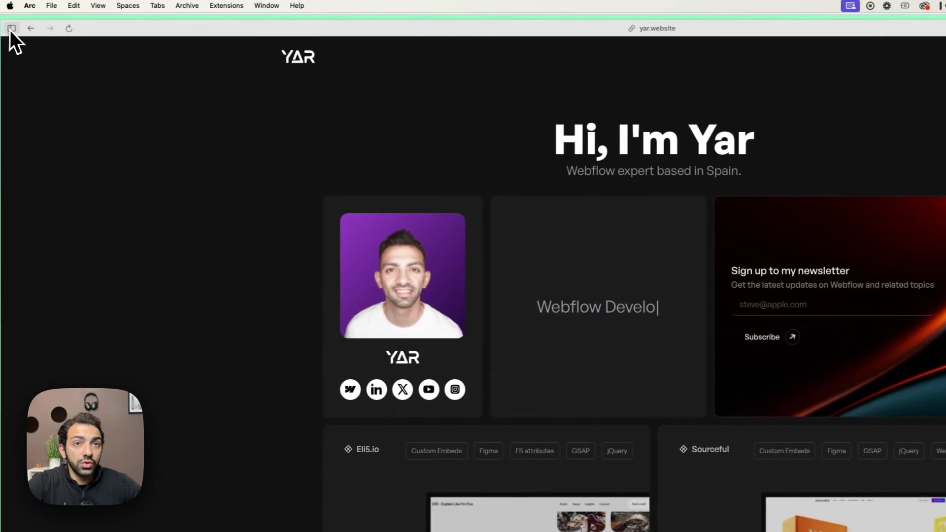
Switch back to the Webflow designer tab and hide the browser sidebar
{"action": "left_click", "coordinate": [11, 30]}
{"action": "left_click", "coordinate": [31, 378]}
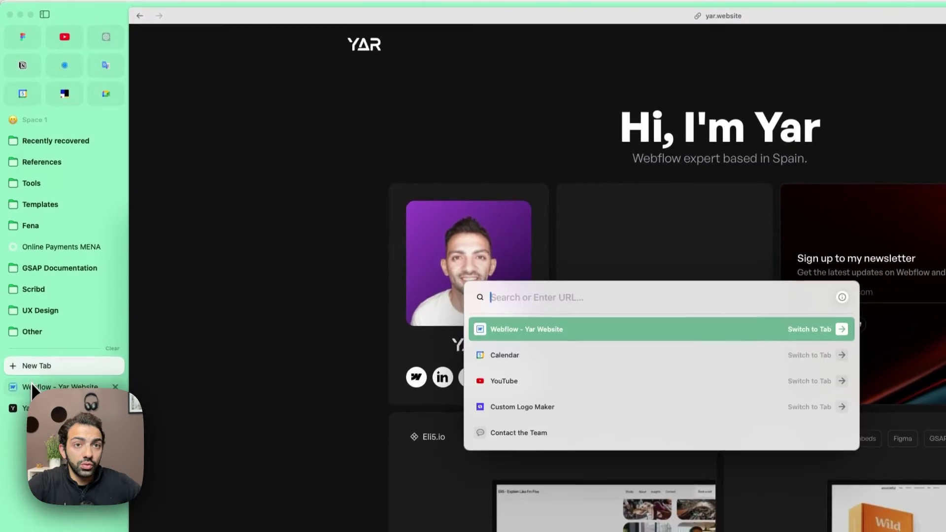
{"action": "left_click", "coordinate": [31, 398]}
{"action": "left_click", "coordinate": [45, 12]}
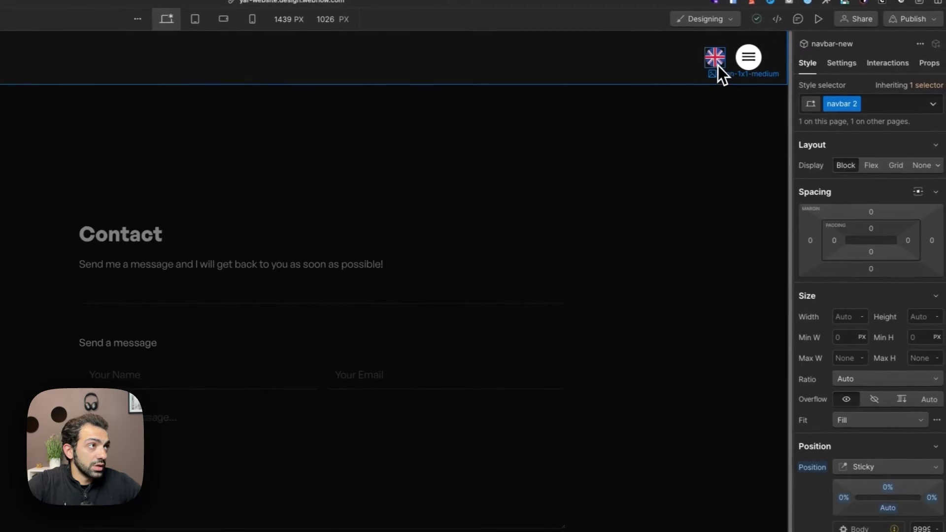
Connect the locale-link's link to the Page field of the Locales List Item
{"action": "left_click", "coordinate": [717, 66]}
{"action": "left_click", "coordinate": [852, 66]}
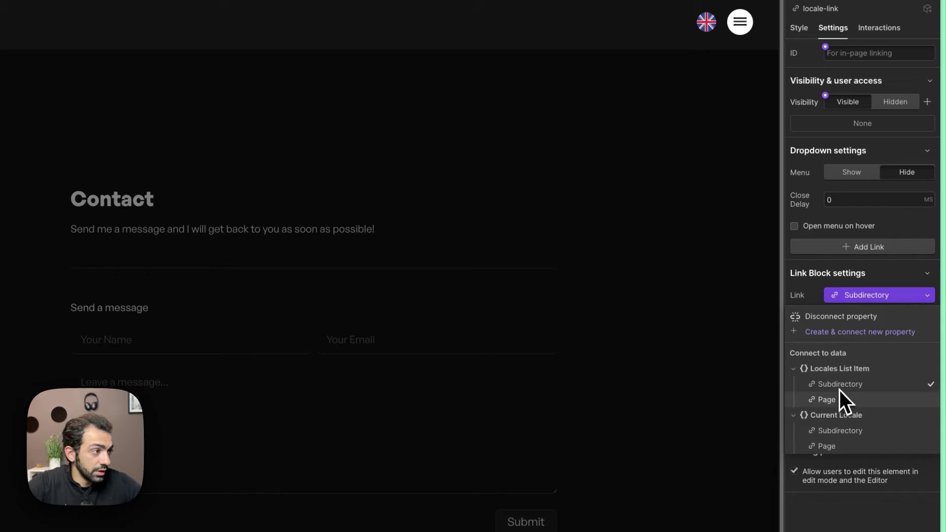
{"action": "left_click", "coordinate": [826, 400]}
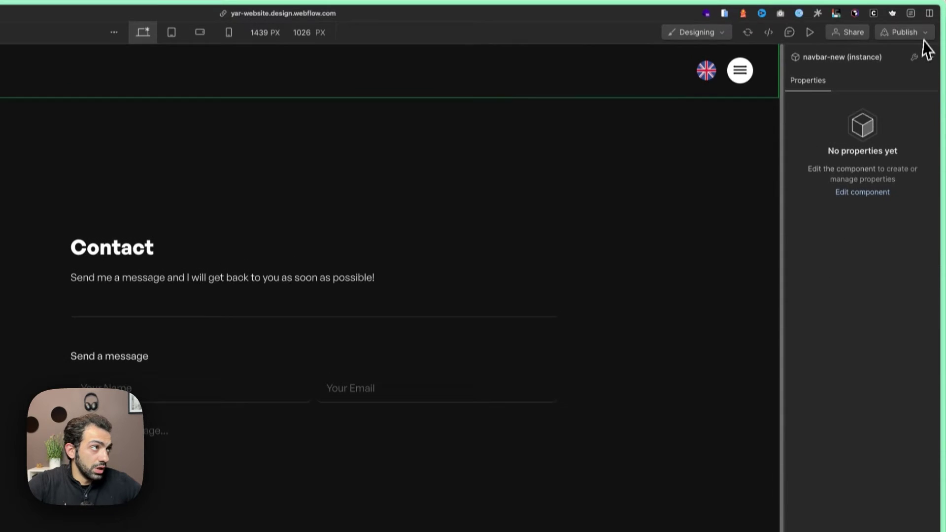
Exit the navbar component and publish the site to the selected staging and production domains
{"action": "left_click", "coordinate": [916, 32]}
{"action": "left_click", "coordinate": [891, 234]}
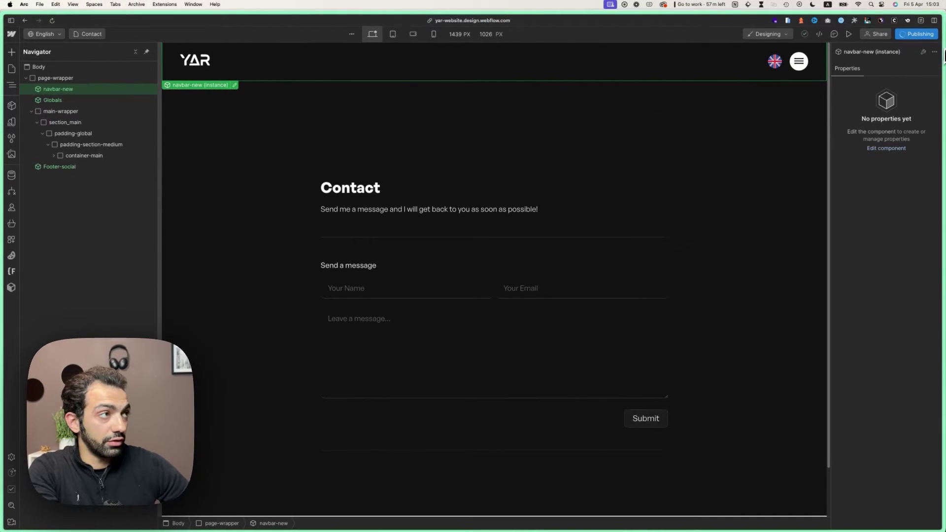
{"action": "left_click", "coordinate": [917, 34]}
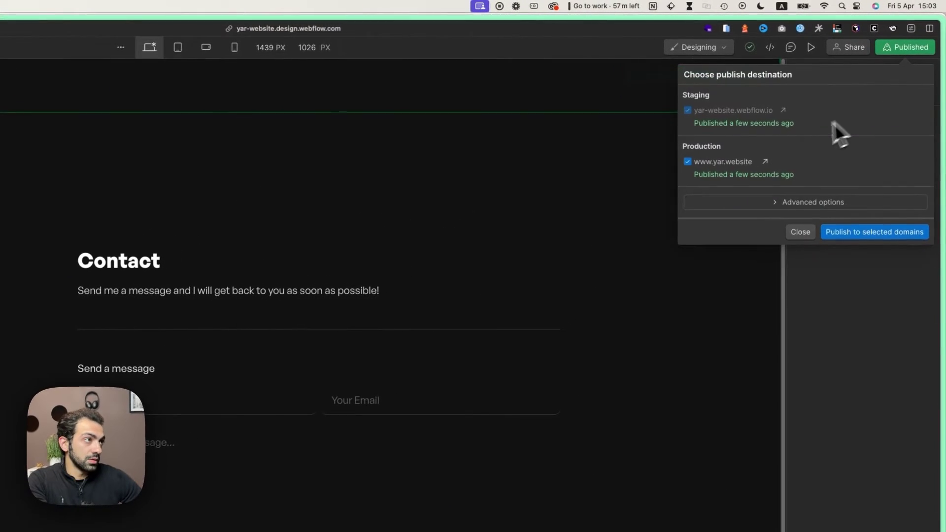
Open the live production site and test the flag dropdown by switching the Contact page between English and Arabic
{"action": "left_click", "coordinate": [764, 162]}
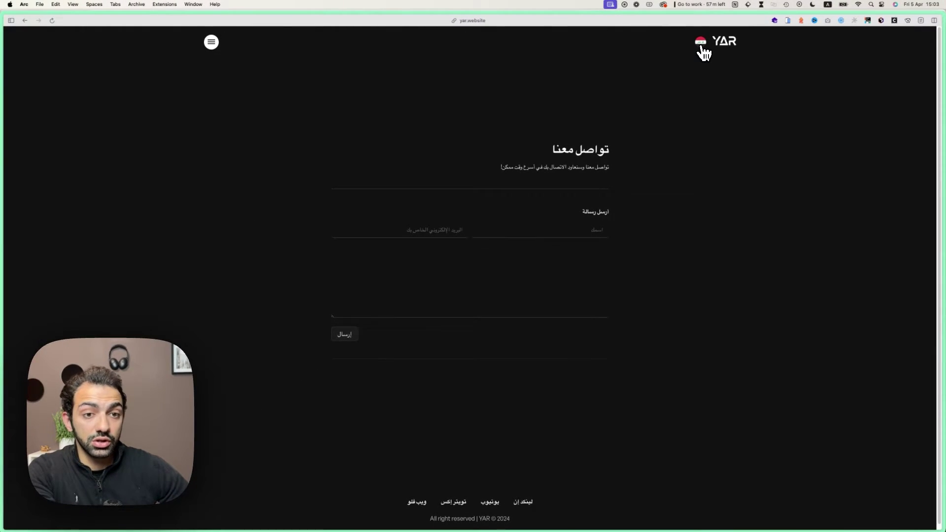
{"action": "left_click", "coordinate": [701, 56]}
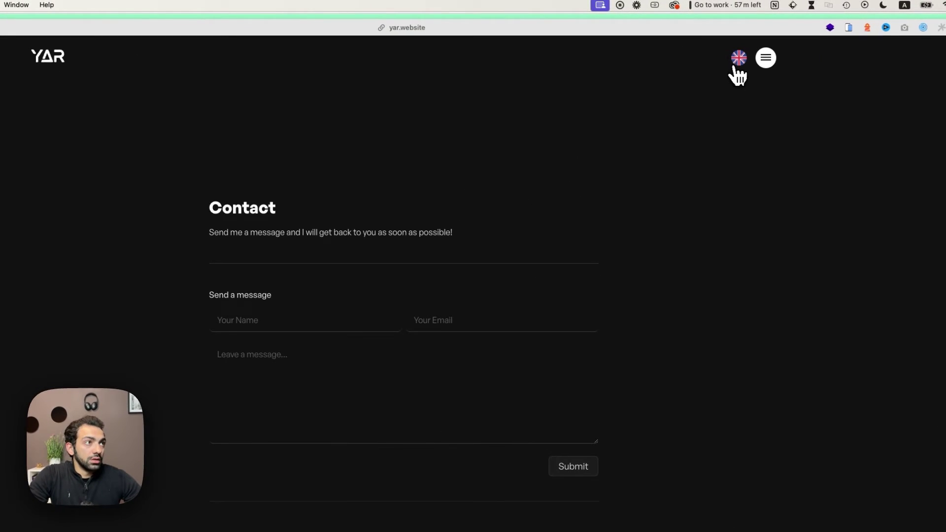
{"action": "left_click", "coordinate": [713, 92]}
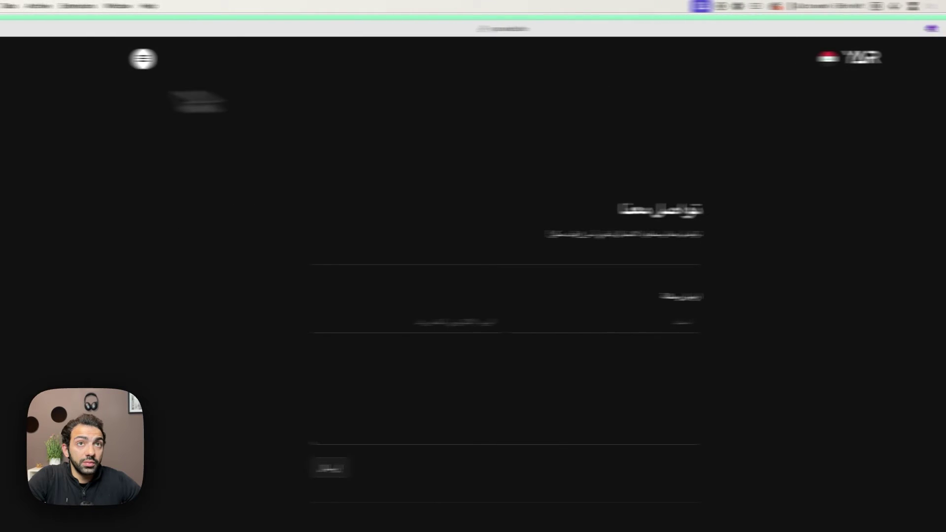
Switch back to the Webflow designer tab and open the navbar component for editing
{"action": "left_click", "coordinate": [17, 27]}
{"action": "left_click", "coordinate": [53, 341]}
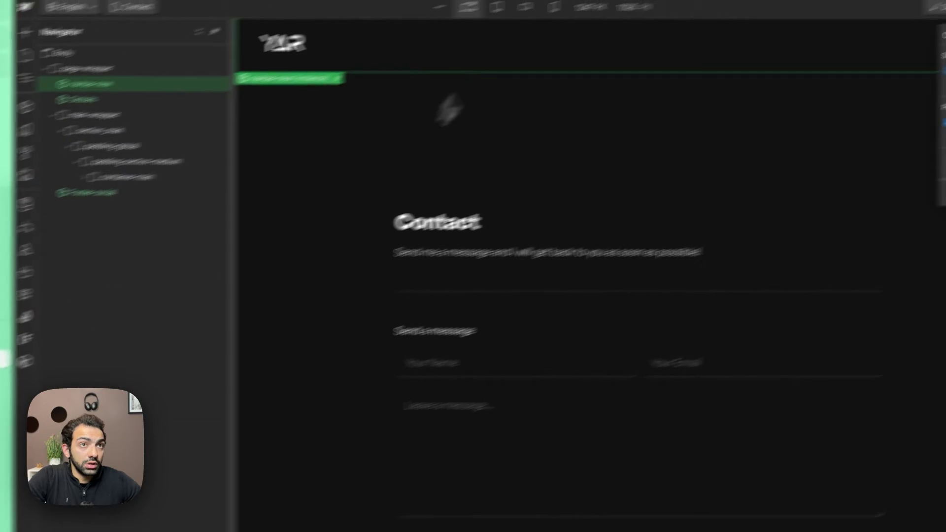
{"action": "double_click", "coordinate": [929, 56]}
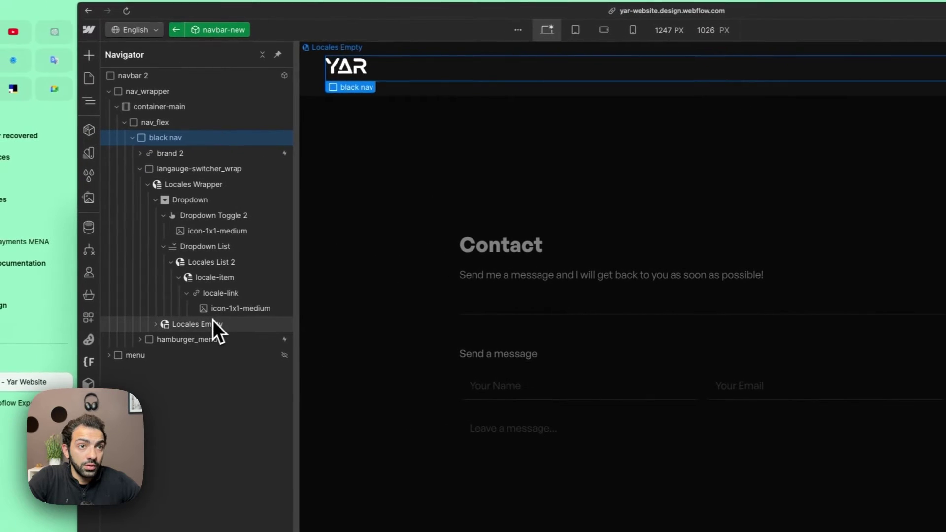
Wrap langauge-switcher_wrap in a new Div Block and move hamburger_menu into that block
{"action": "left_click", "coordinate": [209, 324]}
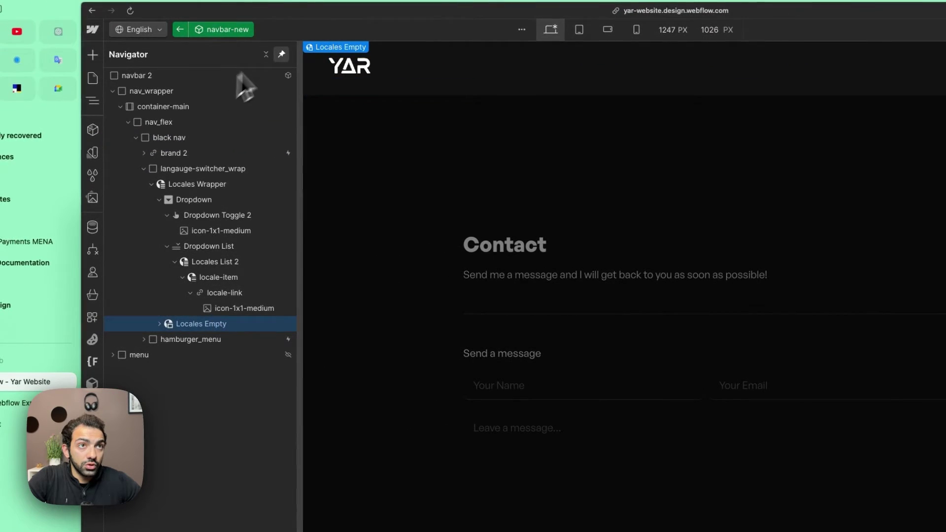
{"action": "left_click", "coordinate": [278, 54]}
{"action": "left_click", "coordinate": [250, 54]}
{"action": "left_click", "coordinate": [265, 54]}
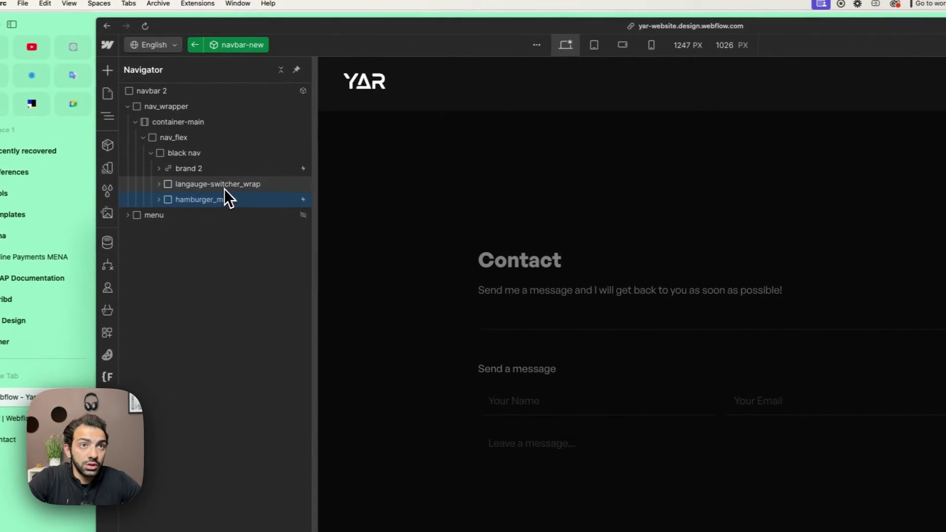
{"action": "right_click", "coordinate": [225, 187]}
{"action": "mouse_move", "coordinate": [239, 214]}
{"action": "left_click", "coordinate": [372, 215]}
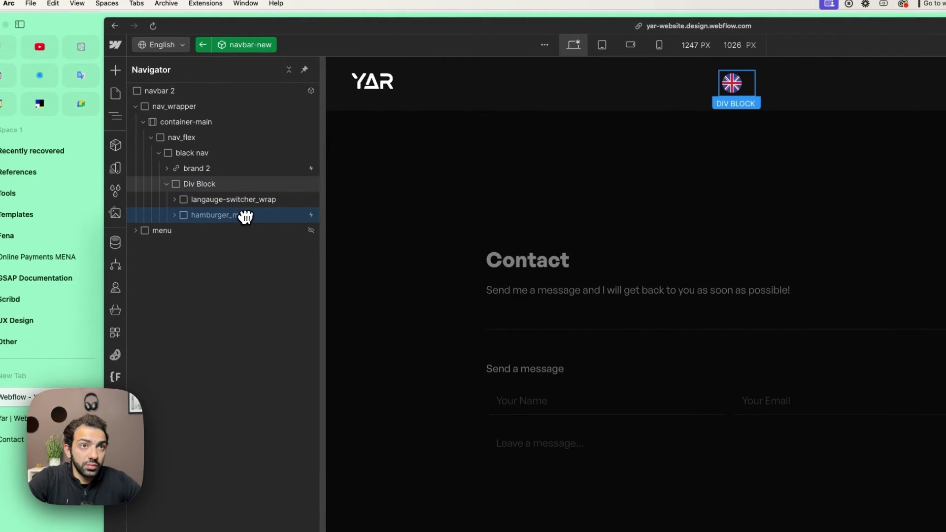
{"action": "left_click", "coordinate": [237, 184]}
Set the new Div Block to a horizontal flex layout with centered vertical alignment and name its class menu-button-nav
{"action": "left_click", "coordinate": [829, 72]}
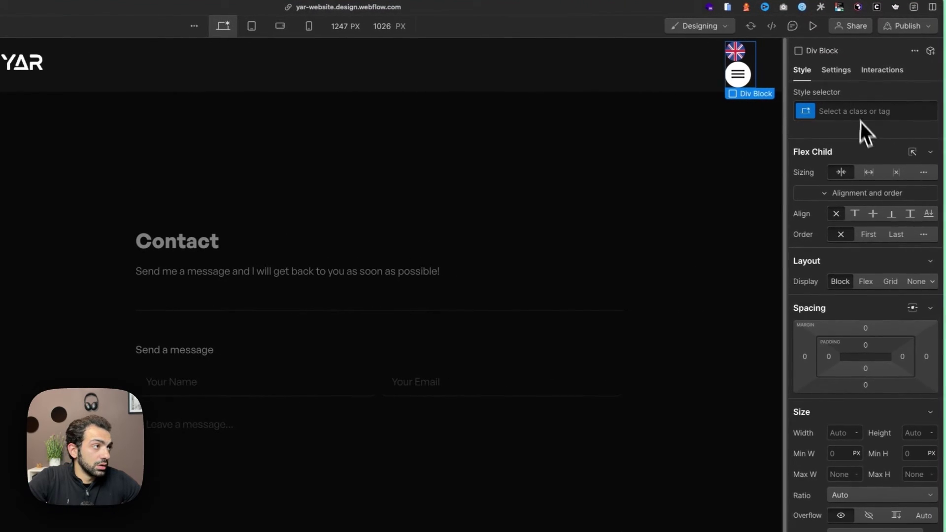
{"action": "left_click", "coordinate": [864, 276]}
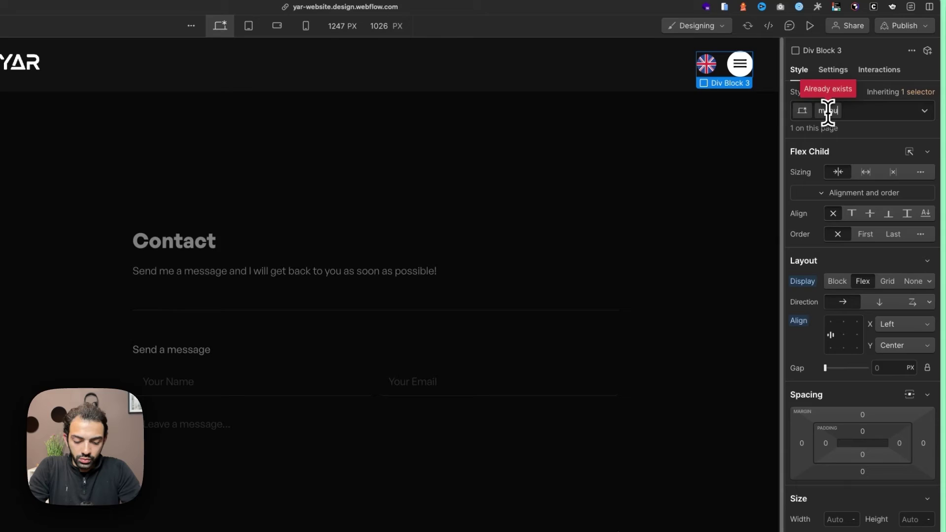
{"action": "type", "text": "-button-nav"}
{"action": "key", "text": "Return"}
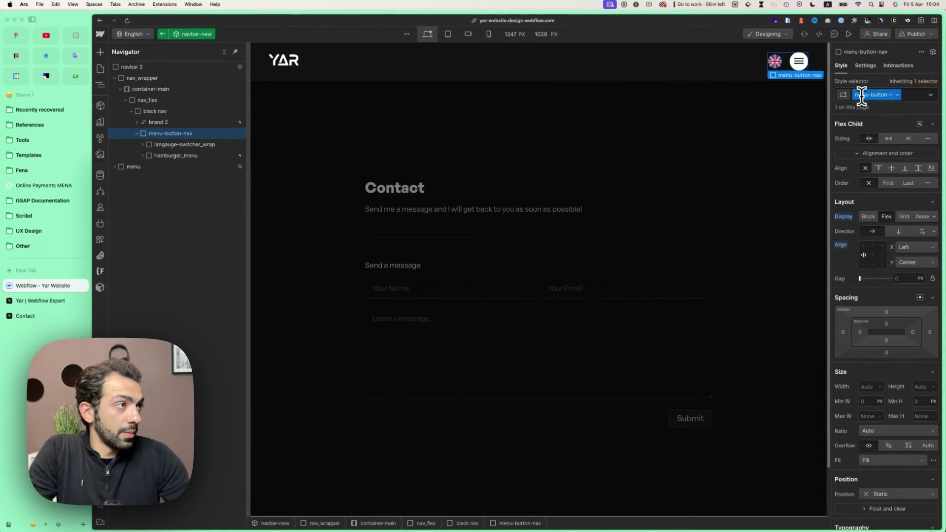
Preview the navbar in the Arabic locale and return to the English locale
{"action": "left_click", "coordinate": [138, 33]}
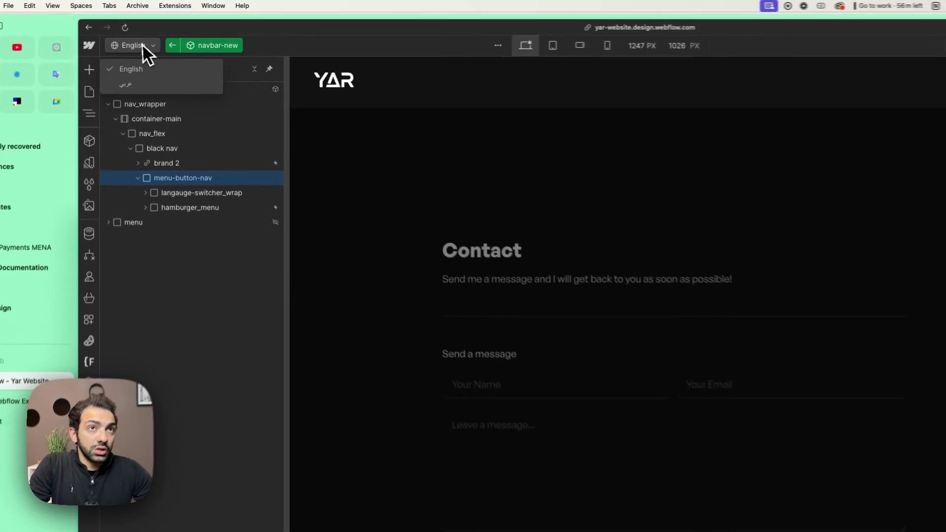
{"action": "left_click", "coordinate": [138, 51]}
{"action": "left_click", "coordinate": [139, 32]}
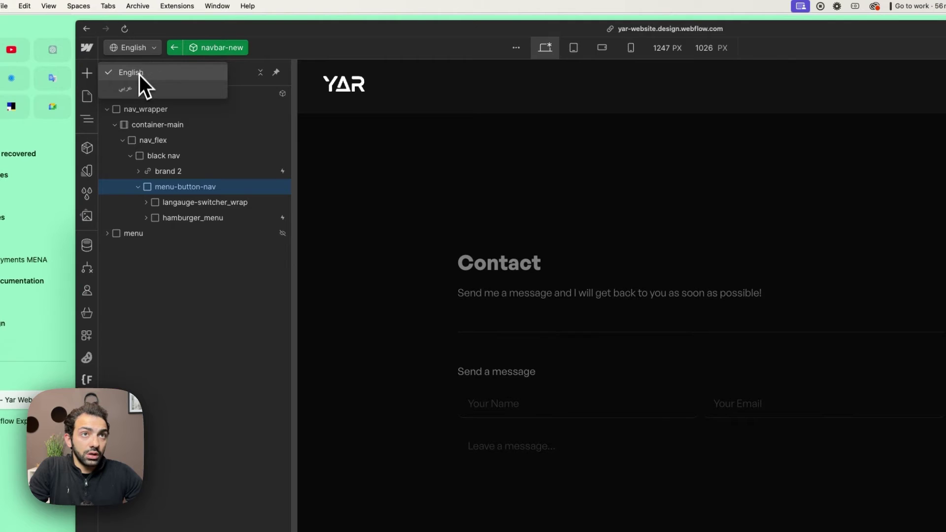
{"action": "left_click", "coordinate": [129, 88]}
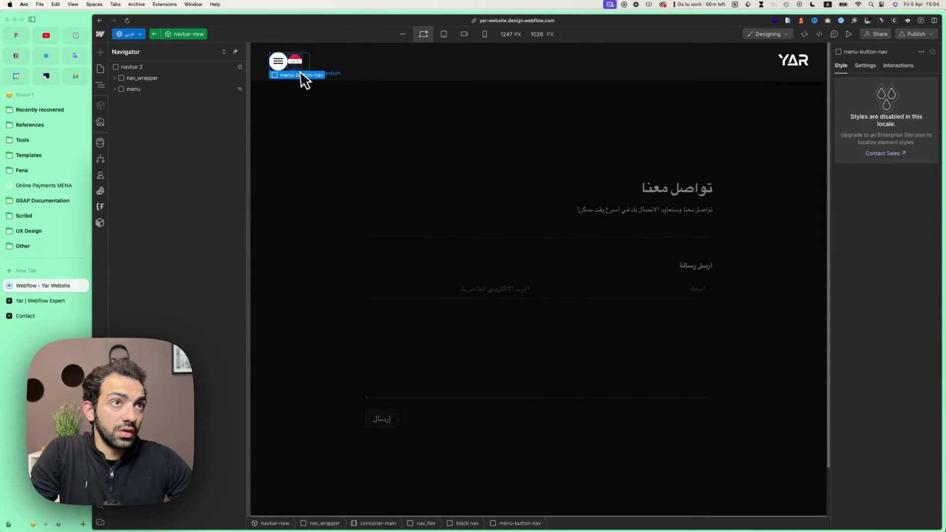
{"action": "left_click", "coordinate": [129, 34]}
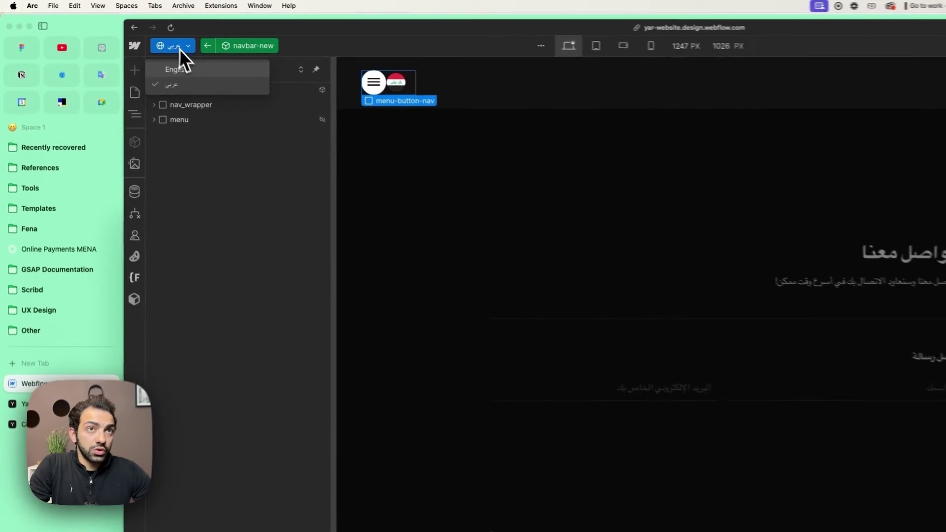
{"action": "left_click", "coordinate": [138, 47]}
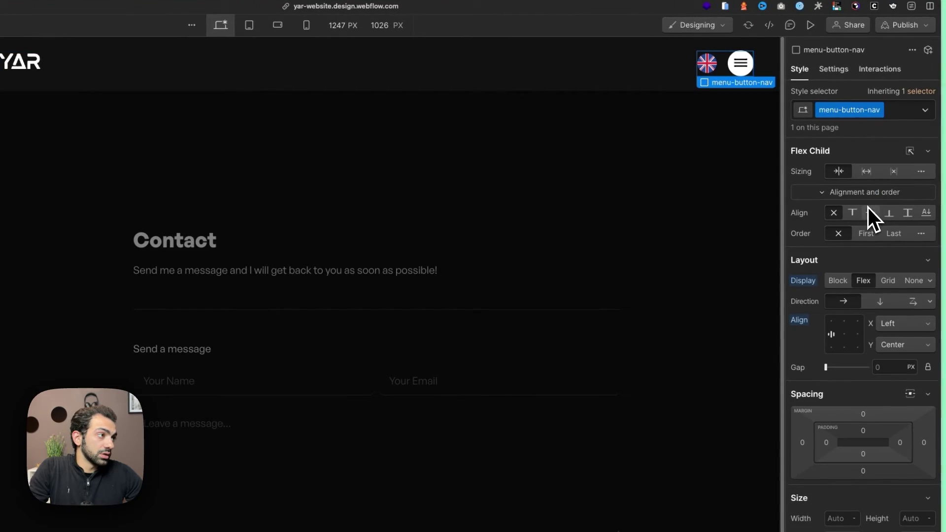
Add a gap between the items in menu-button-nav and remove the right margin from langauge-switcher_wrap
{"action": "left_click", "coordinate": [892, 367]}
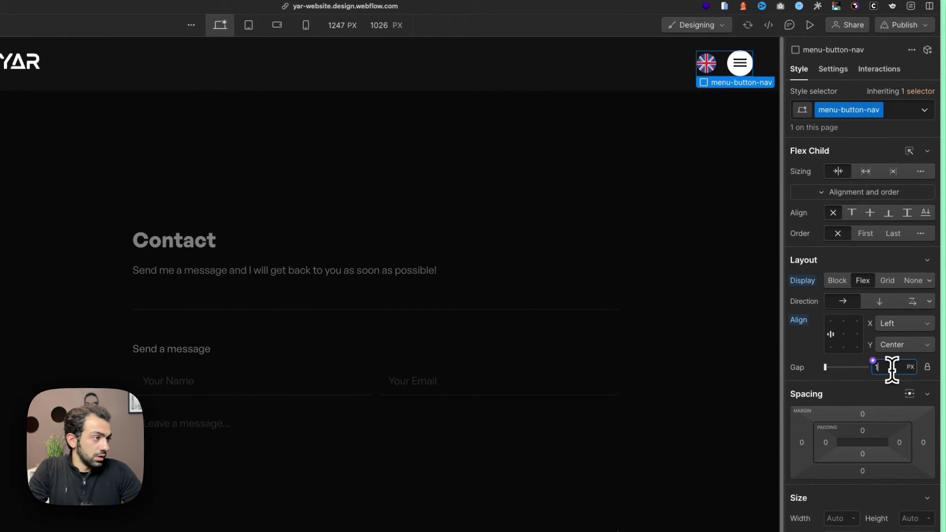
{"action": "left_click", "coordinate": [704, 73]}
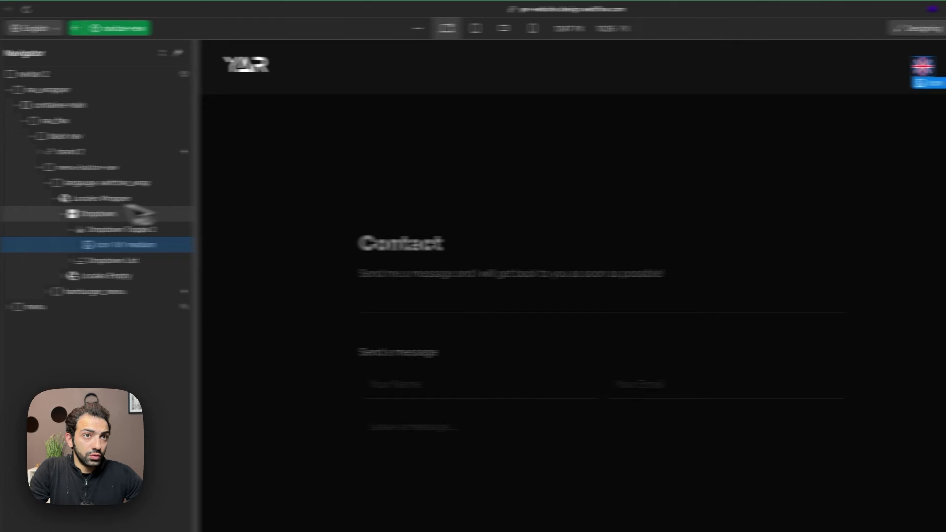
{"action": "left_click", "coordinate": [211, 200]}
{"action": "left_click", "coordinate": [230, 186]}
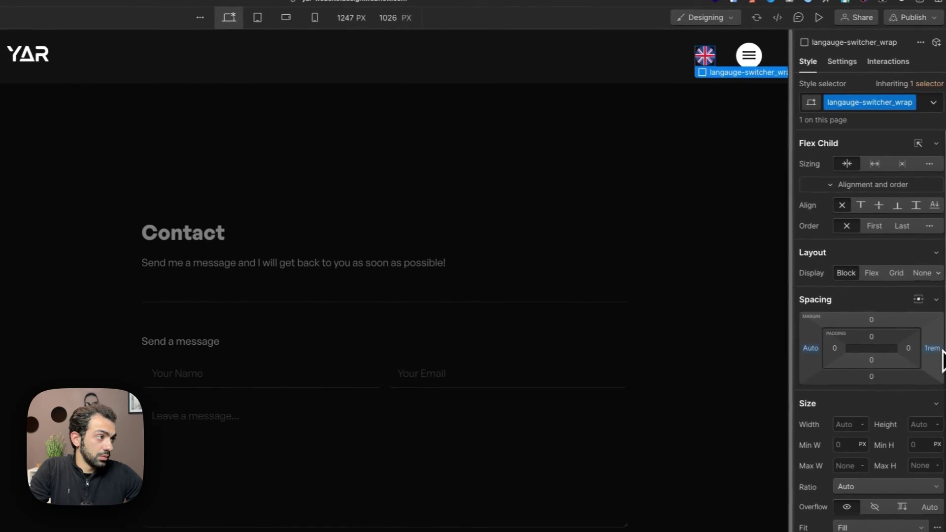
Publish the site to the selected domains and test switching to the Arabic locale on the live production site
{"action": "left_click", "coordinate": [897, 48]}
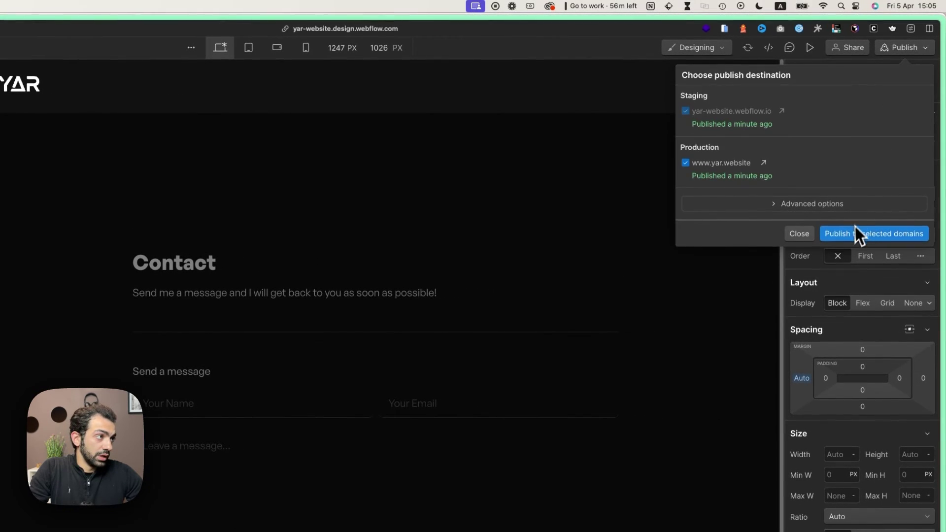
{"action": "left_click", "coordinate": [855, 230]}
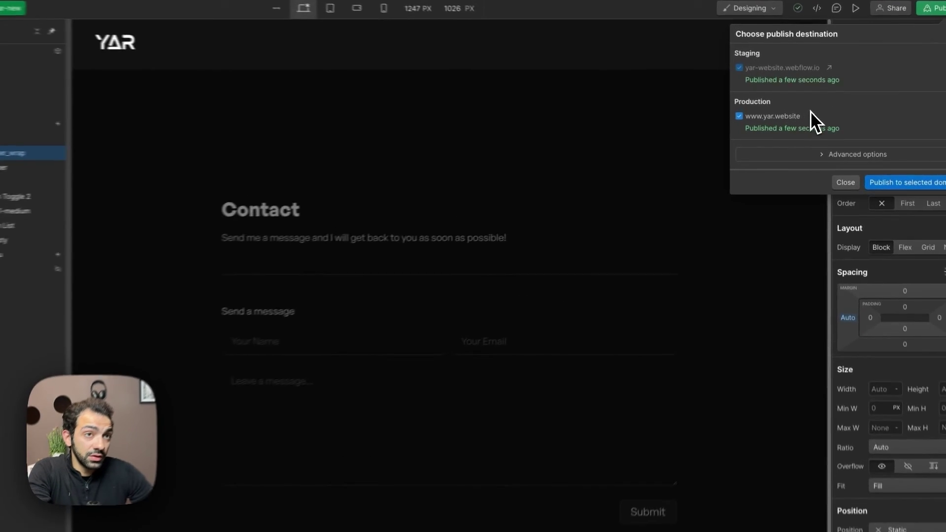
{"action": "left_click", "coordinate": [816, 114]}
{"action": "mouse_move", "coordinate": [746, 63]}
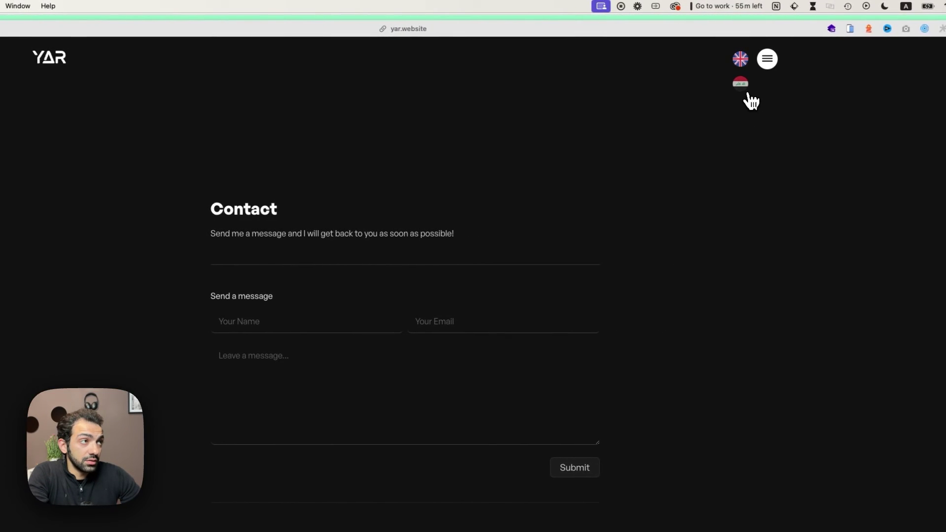
{"action": "left_click", "coordinate": [744, 90]}
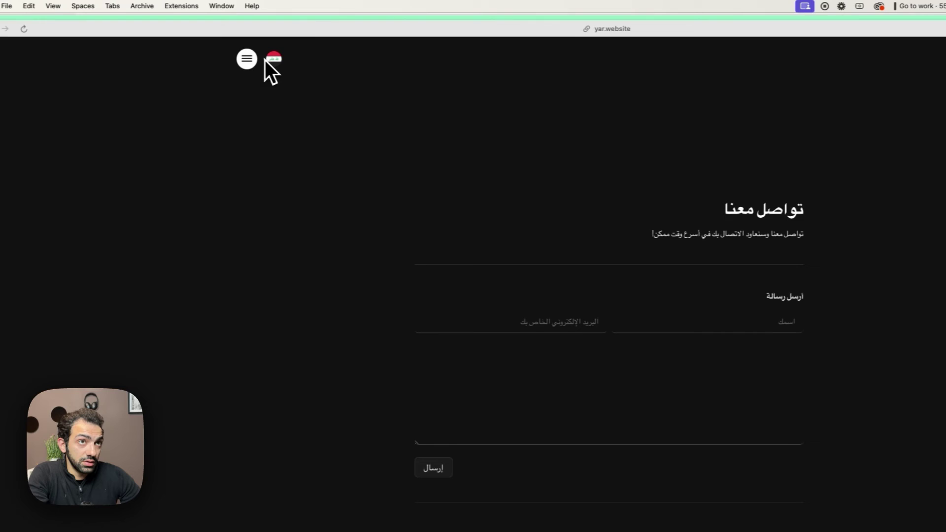